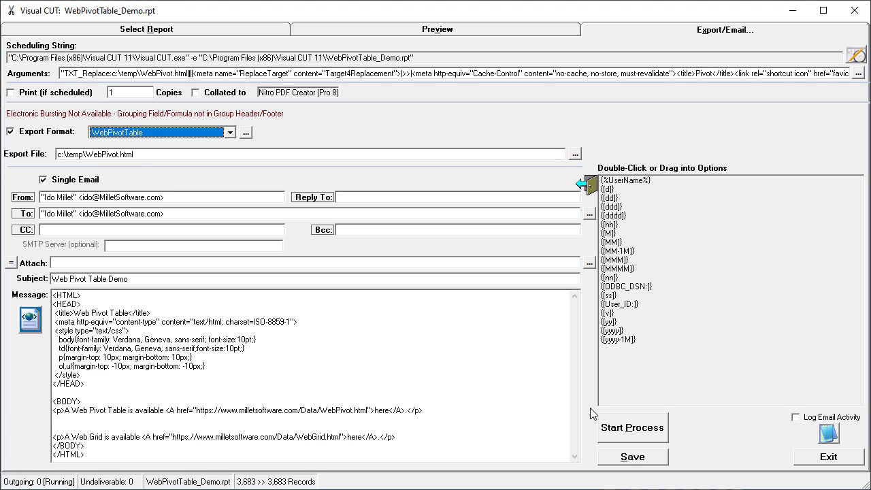
# Step: Start the WebPivotTable export process and, in Gmail, open the web pivot table link from the newest Web Pivot Table Demo email
pyautogui.click(631, 429)
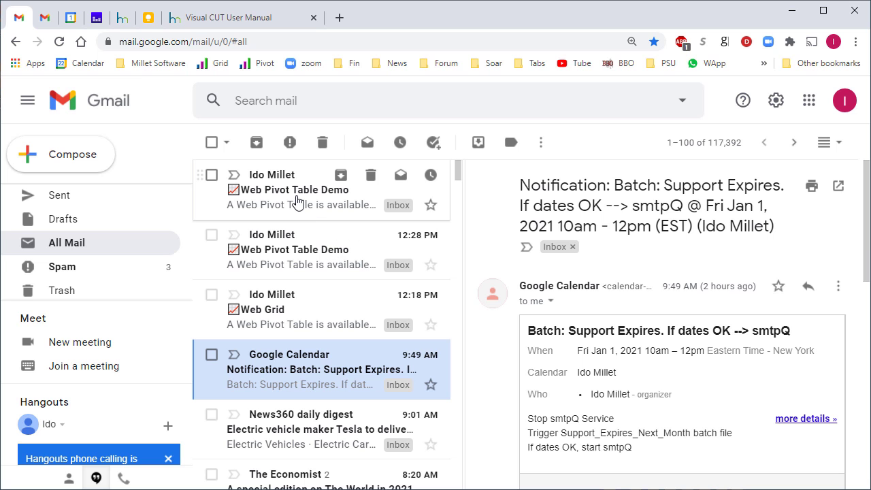
pyautogui.click(341, 213)
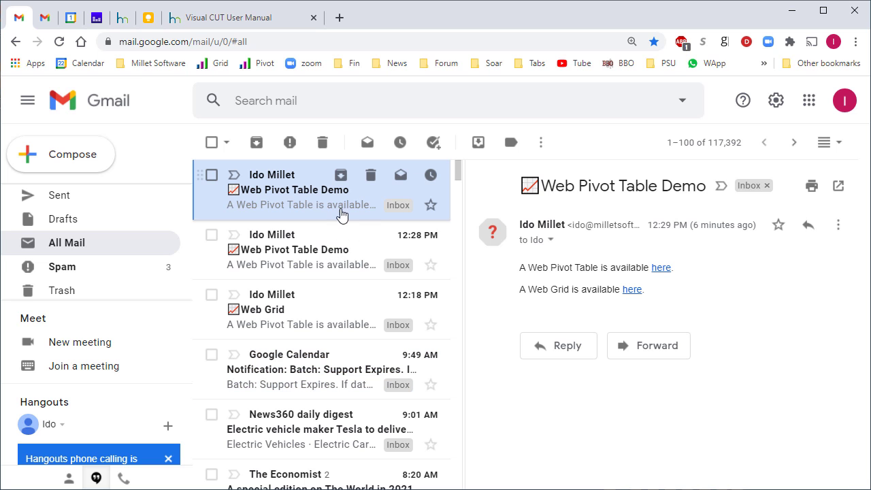
pyautogui.click(660, 275)
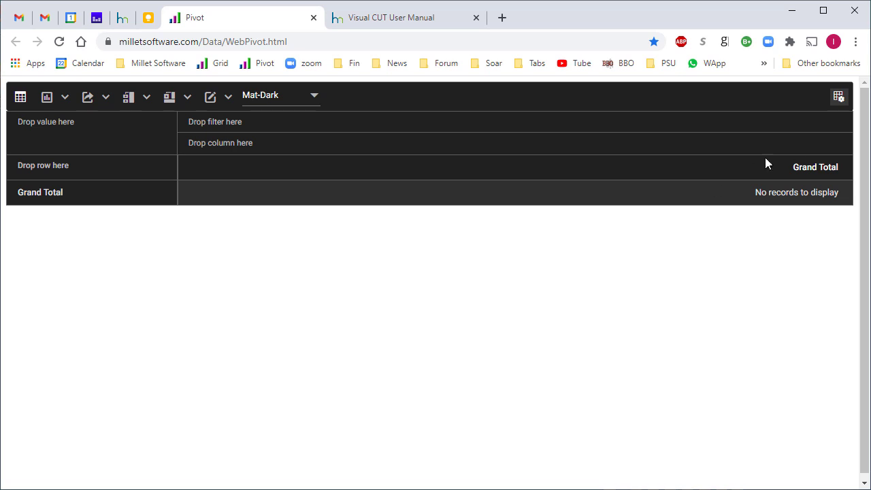
# Step: Add Employee as the pivot table's rows and Value as its summed values, and sort the employees by Value in descending order
pyautogui.click(837, 101)
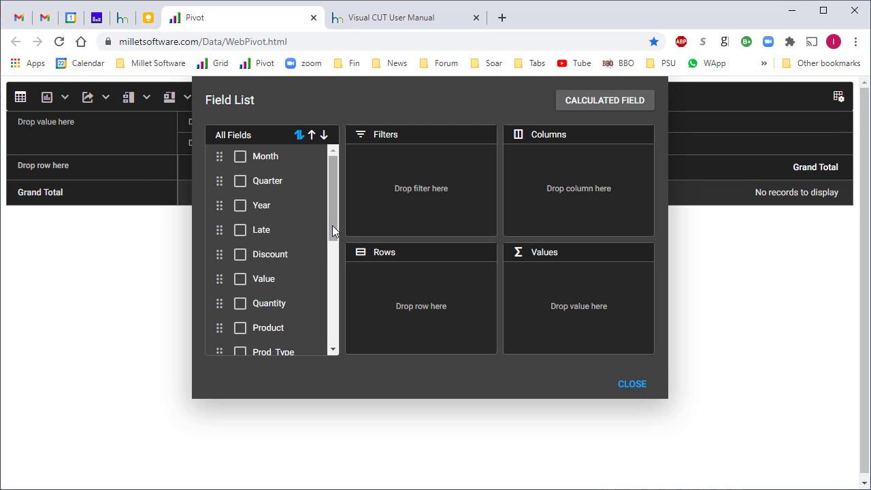
pyautogui.moveTo(332, 229); pyautogui.dragTo(335, 278)
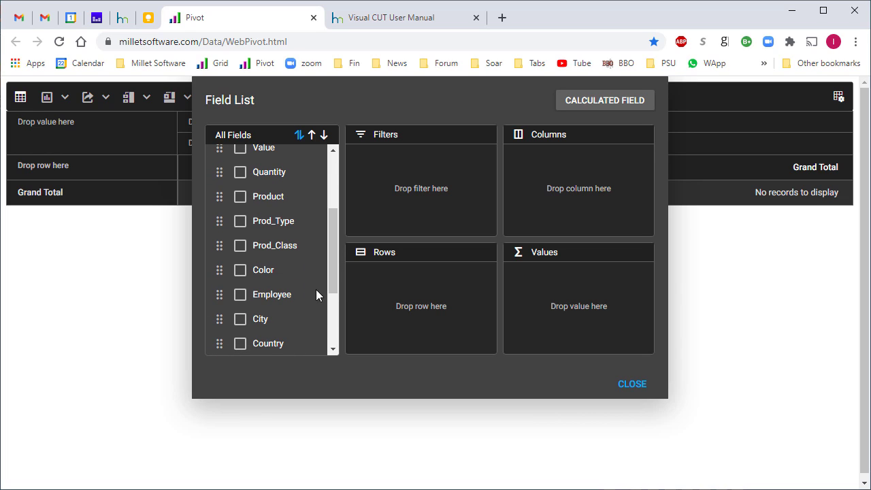
pyautogui.click(241, 295)
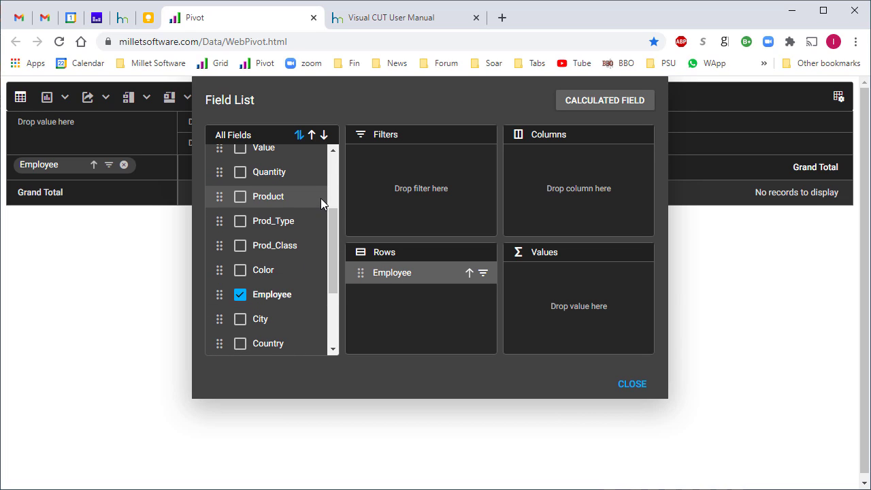
pyautogui.moveTo(335, 235); pyautogui.dragTo(345, 195)
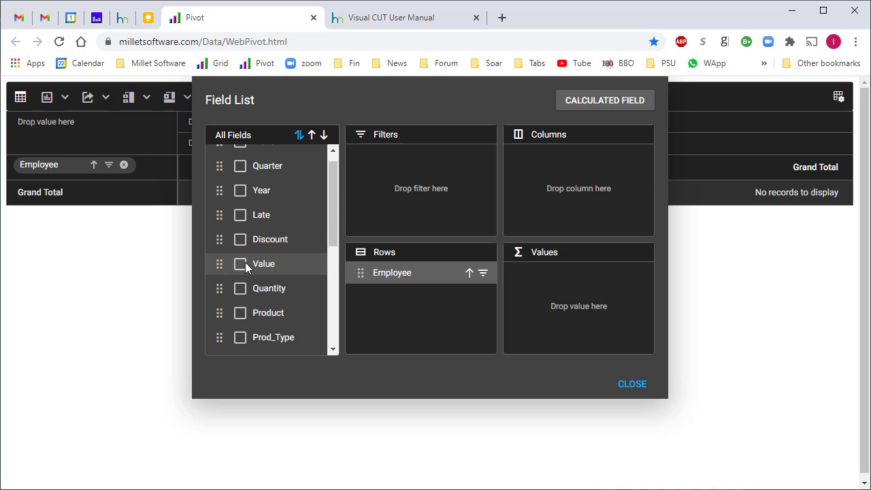
pyautogui.click(239, 265)
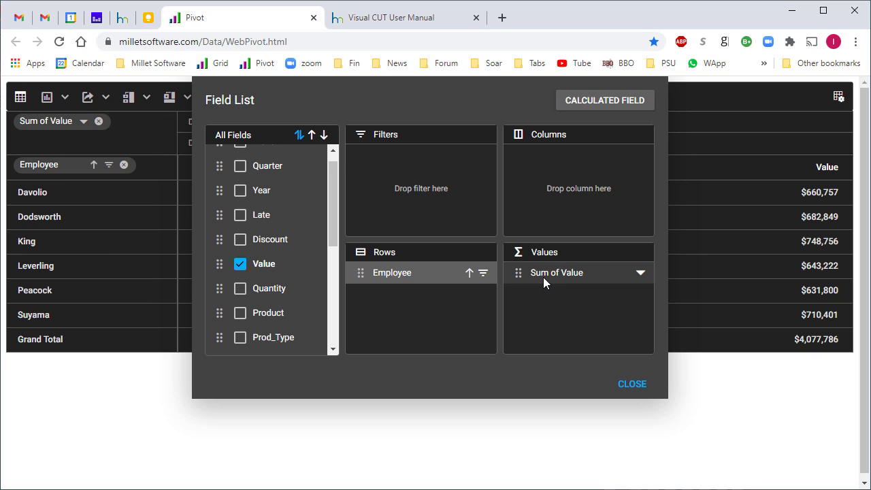
pyautogui.click(646, 388)
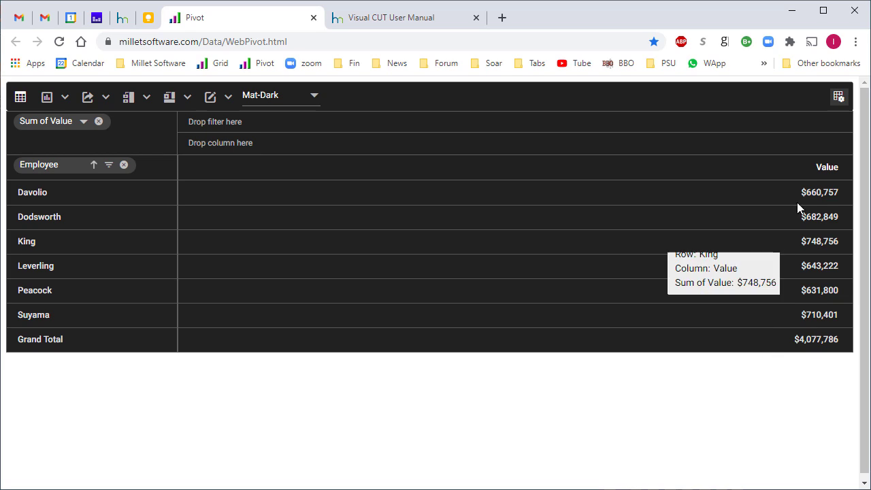
pyautogui.click(789, 171)
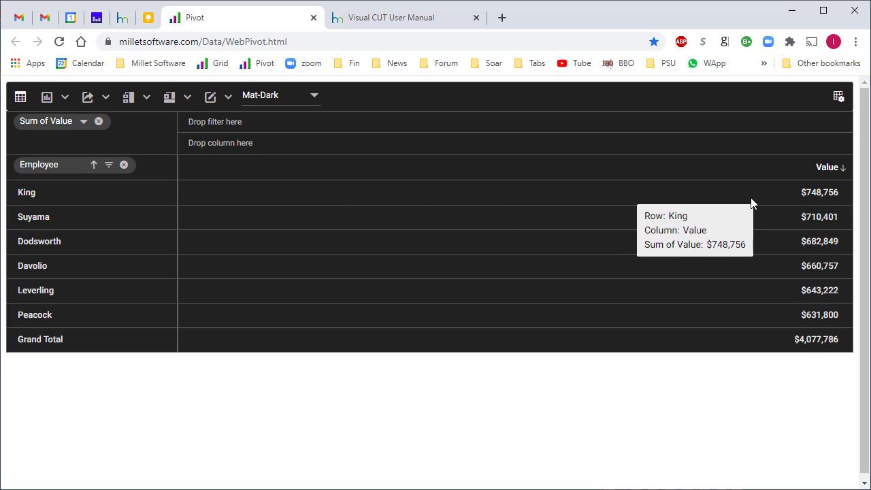
# Step: Add the Prod_Type field to the pivot table and place it in the columns area
pyautogui.click(838, 97)
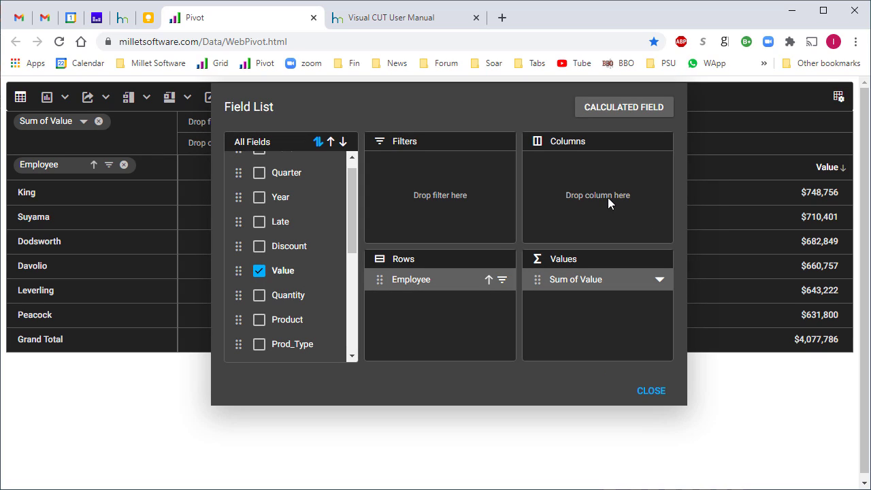
pyautogui.click(261, 345)
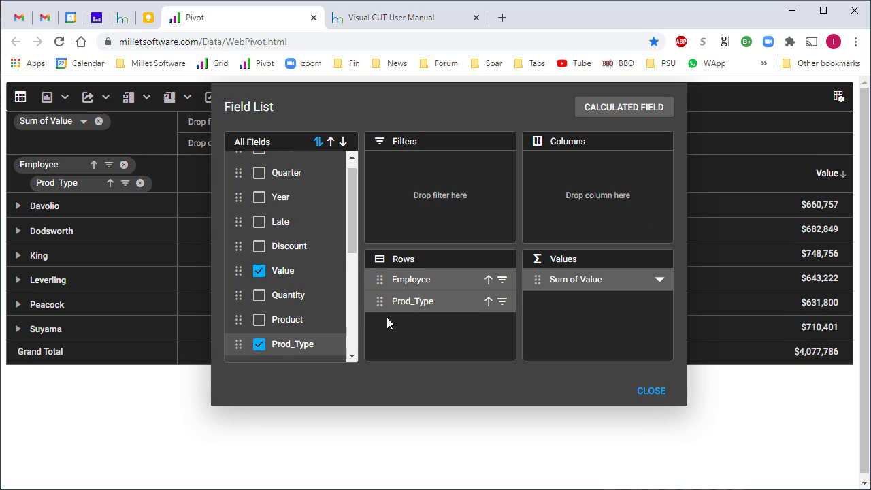
pyautogui.moveTo(380, 303); pyautogui.dragTo(554, 189)
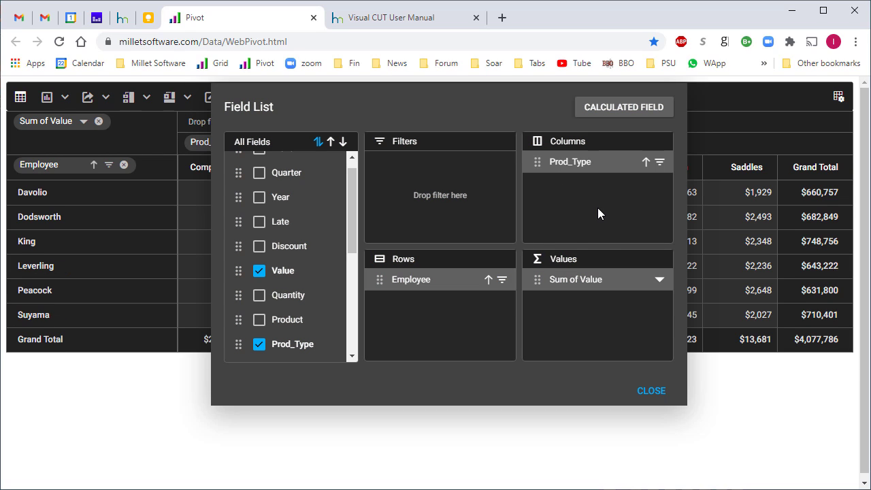
pyautogui.click(651, 392)
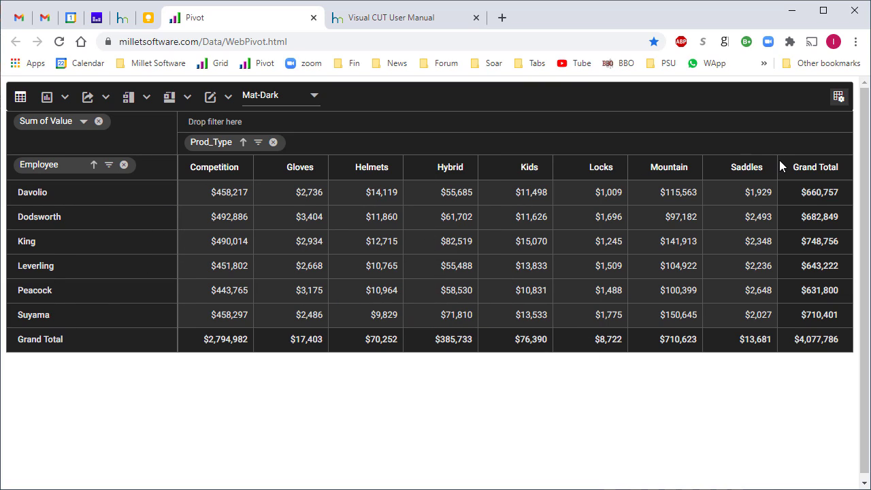
# Step: Filter the Prod_Type columns by member to Competition, Gloves, Helmets and Hybrid only
pyautogui.click(259, 143)
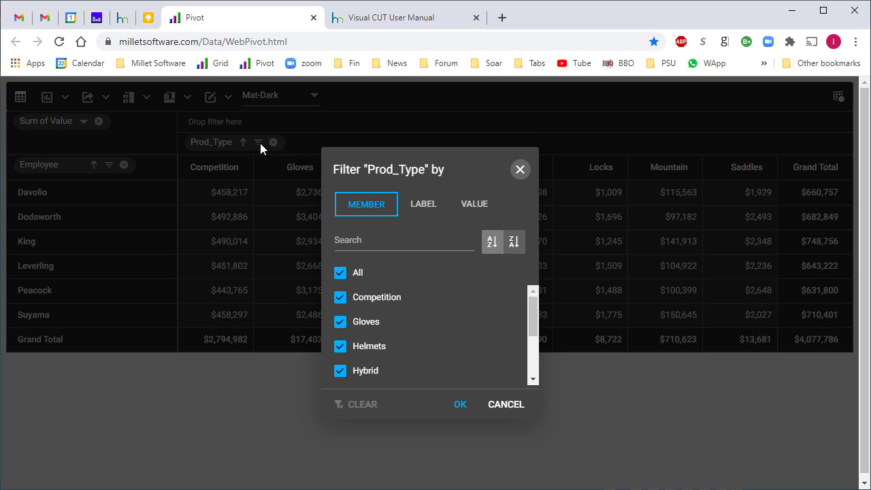
pyautogui.click(339, 276)
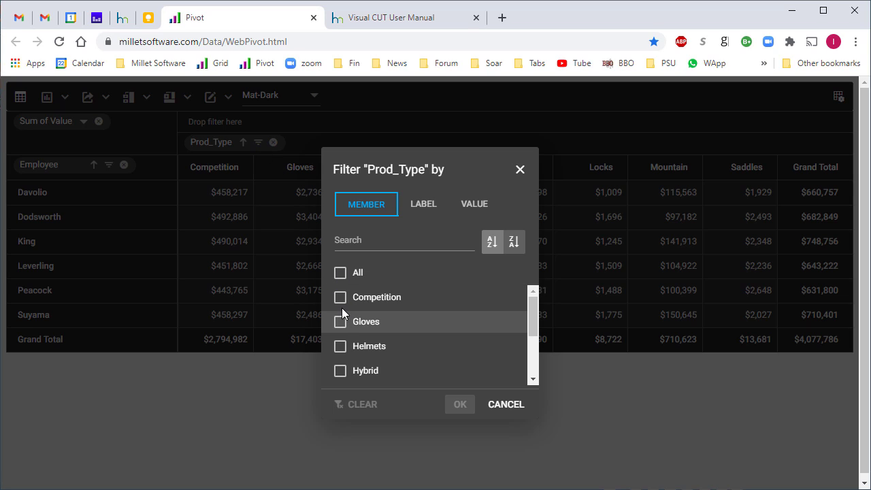
pyautogui.click(340, 300)
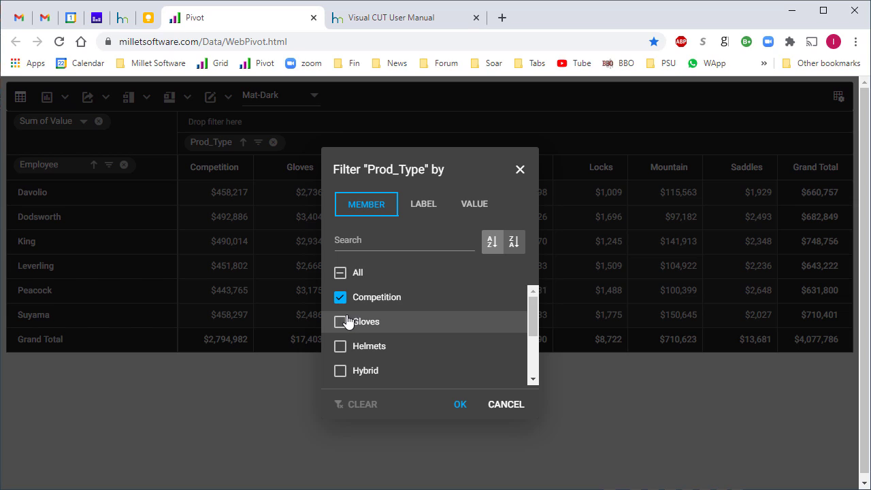
pyautogui.click(340, 373)
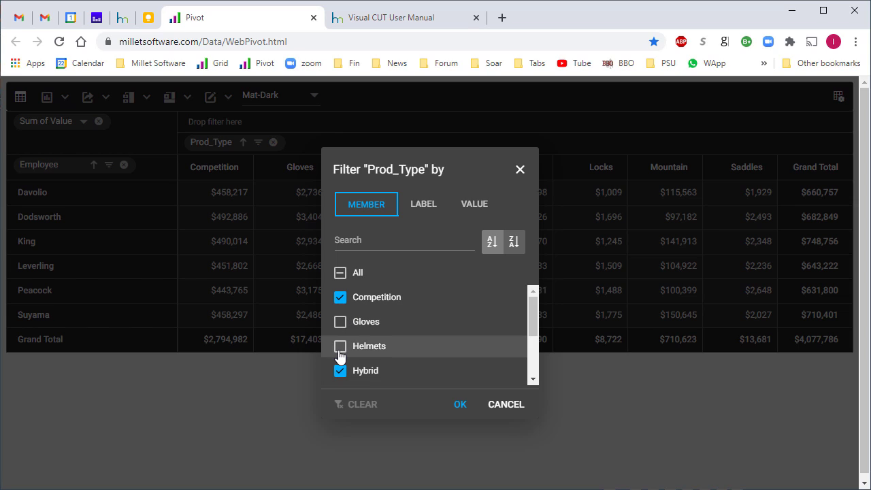
pyautogui.click(341, 348)
pyautogui.click(340, 323)
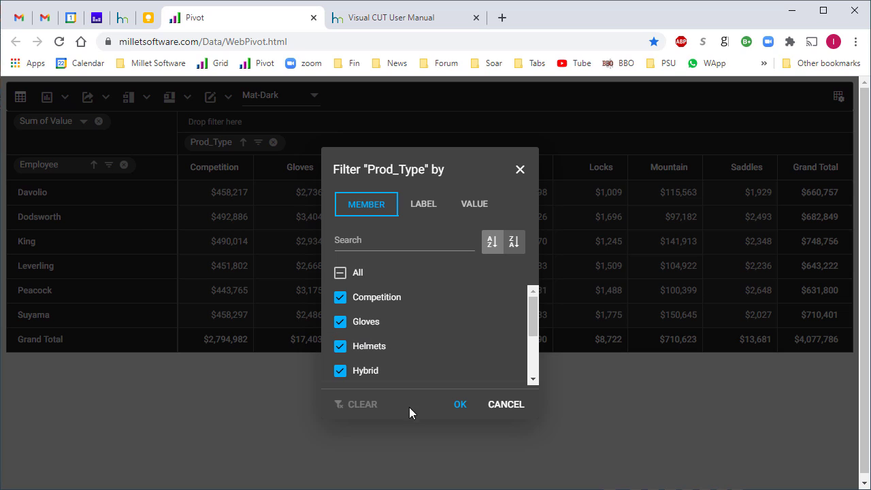
pyautogui.click(460, 406)
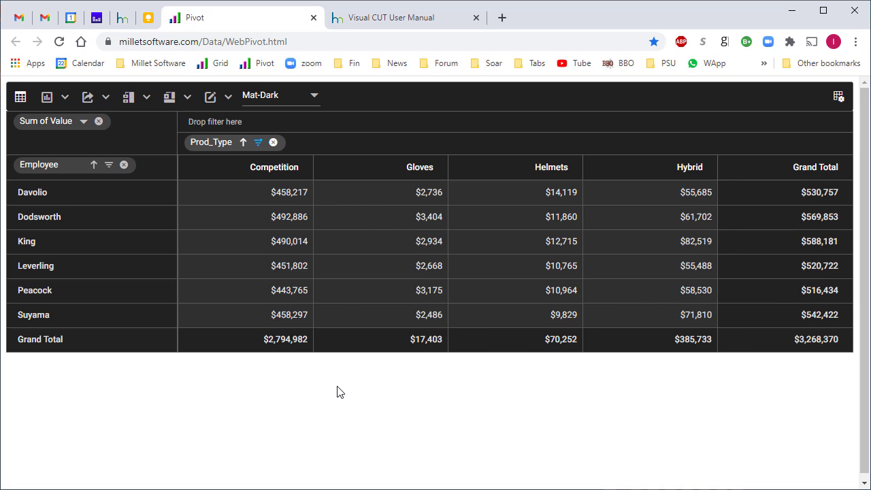
# Step: Add Year and Prod_Class to the pivot table as filter fields
pyautogui.click(839, 96)
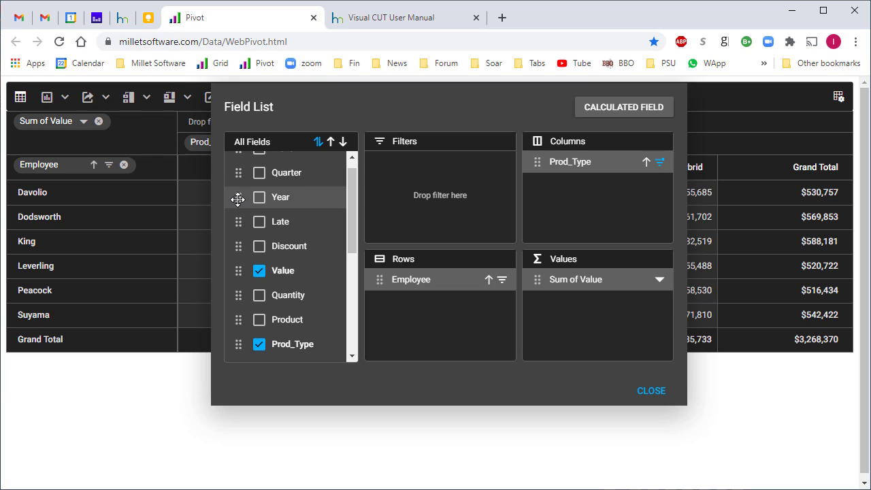
pyautogui.moveTo(238, 199); pyautogui.dragTo(399, 168)
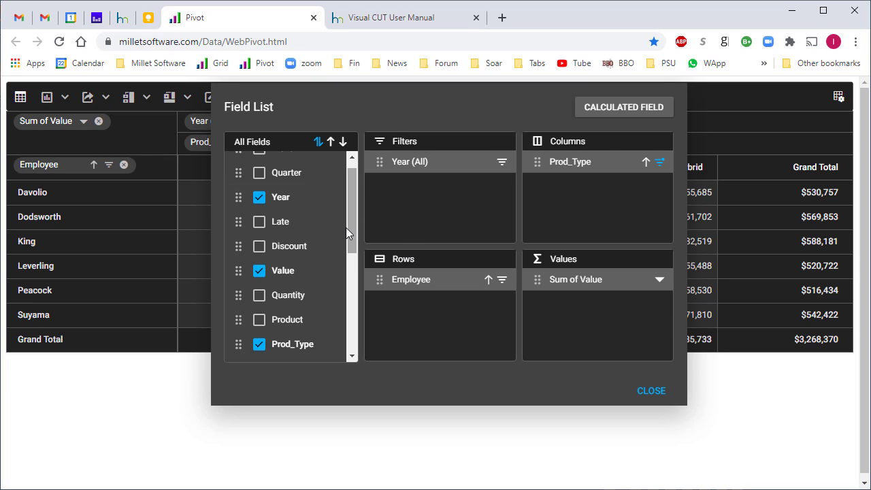
pyautogui.moveTo(350, 216); pyautogui.dragTo(349, 236)
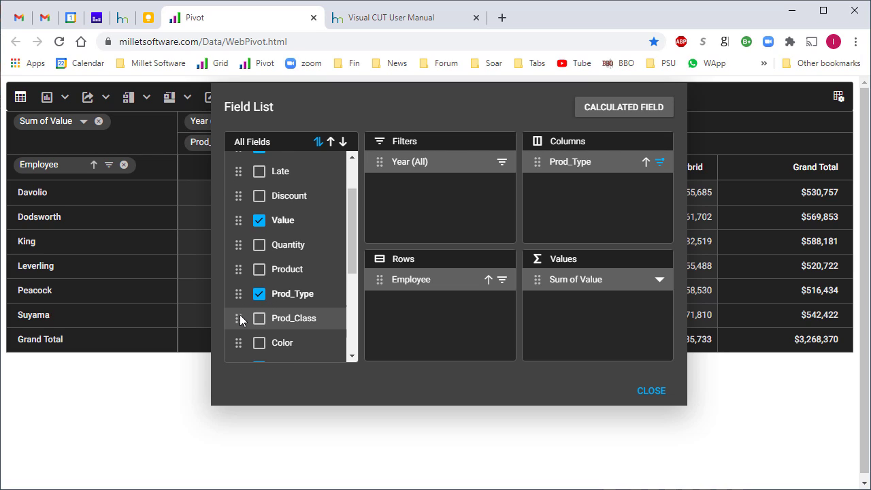
pyautogui.moveTo(238, 316); pyautogui.dragTo(415, 199)
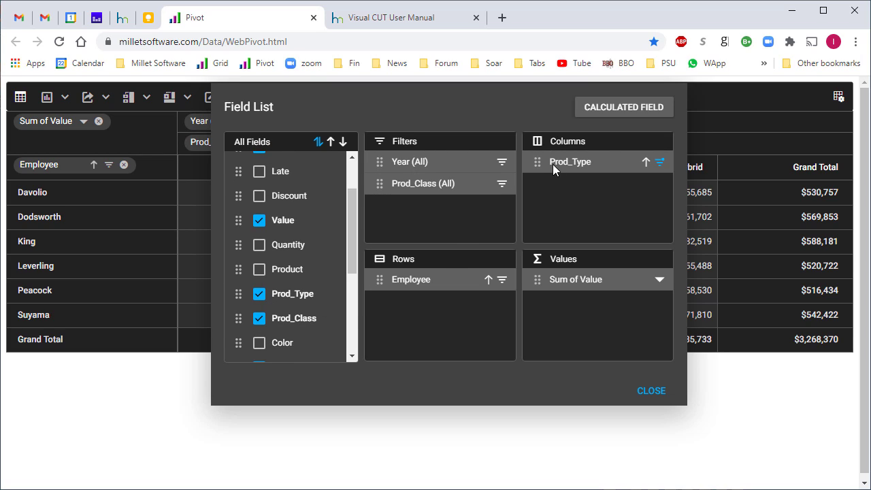
pyautogui.click(648, 392)
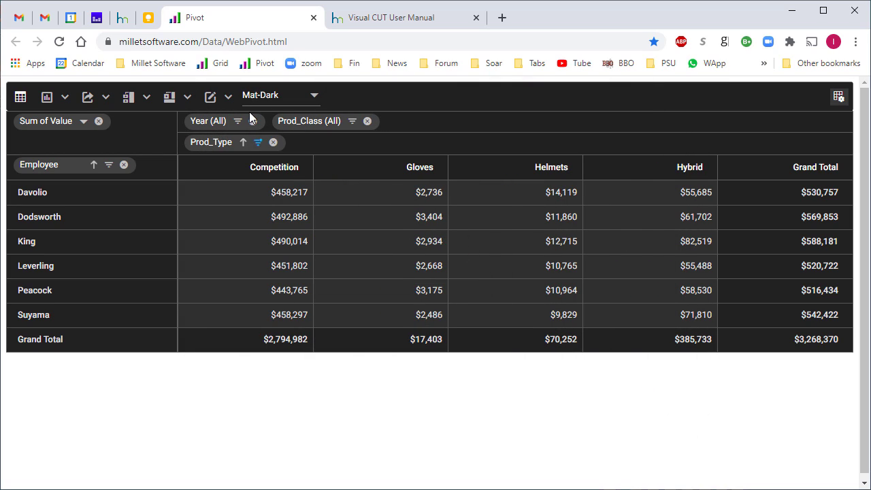
# Step: Restrict the Prod_Class filter to Bicycle by excluding Accessory
pyautogui.click(352, 122)
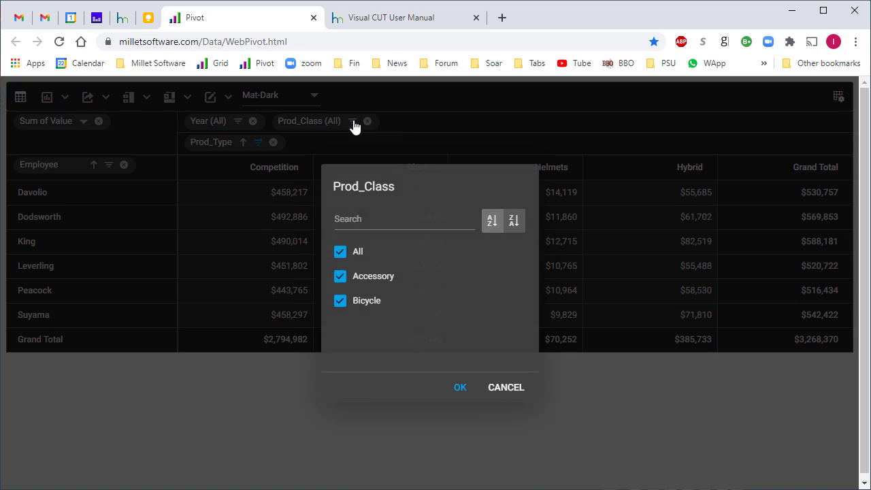
pyautogui.click(340, 279)
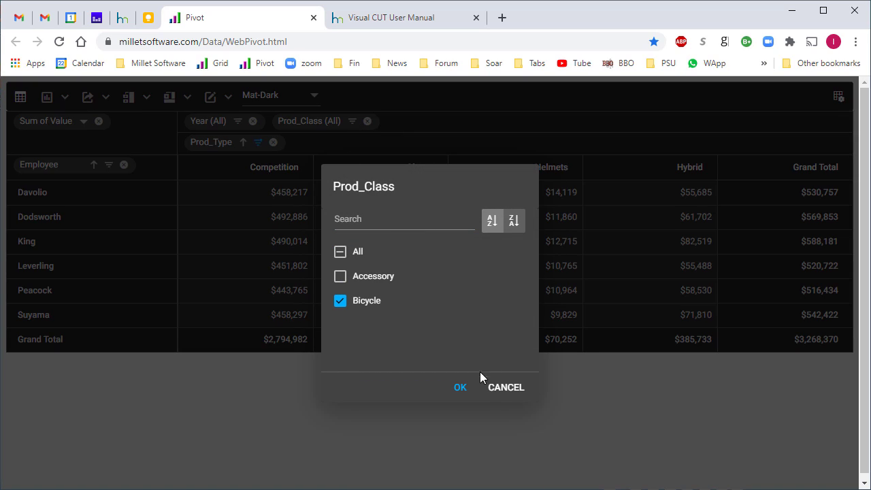
pyautogui.click(461, 387)
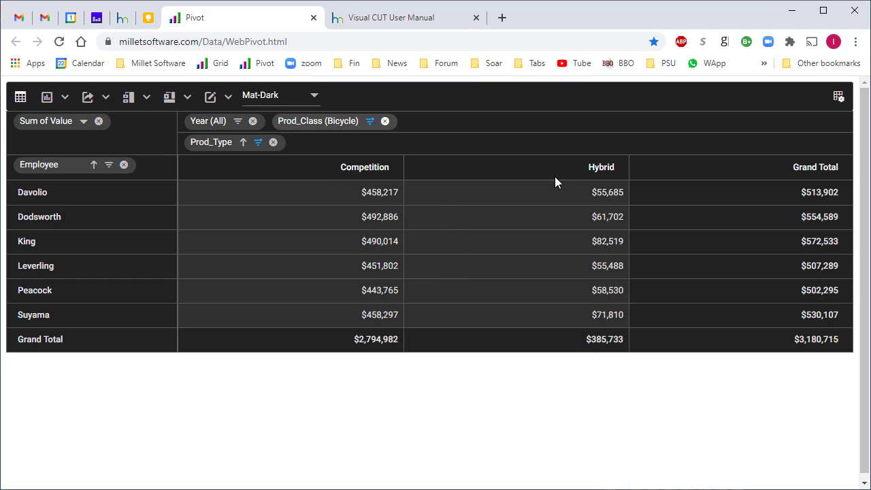
# Step: Add Discount as a second value field and aggregate it by average (Avg)
pyautogui.click(837, 96)
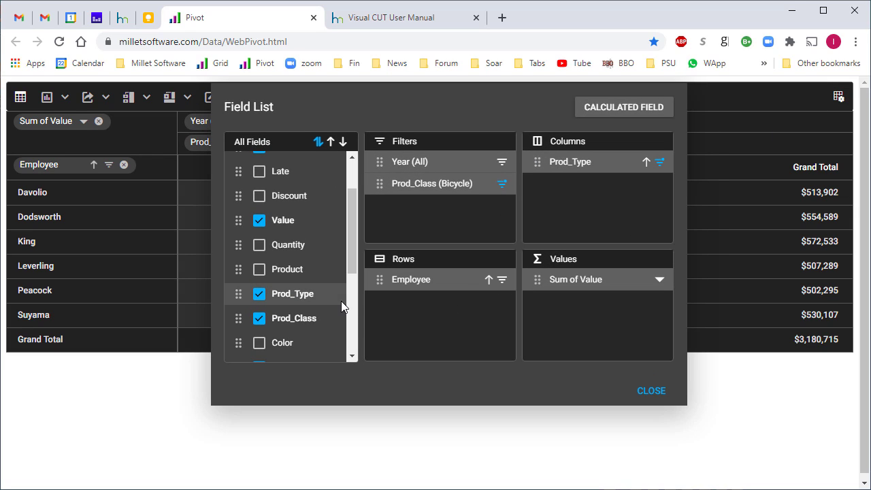
pyautogui.click(260, 196)
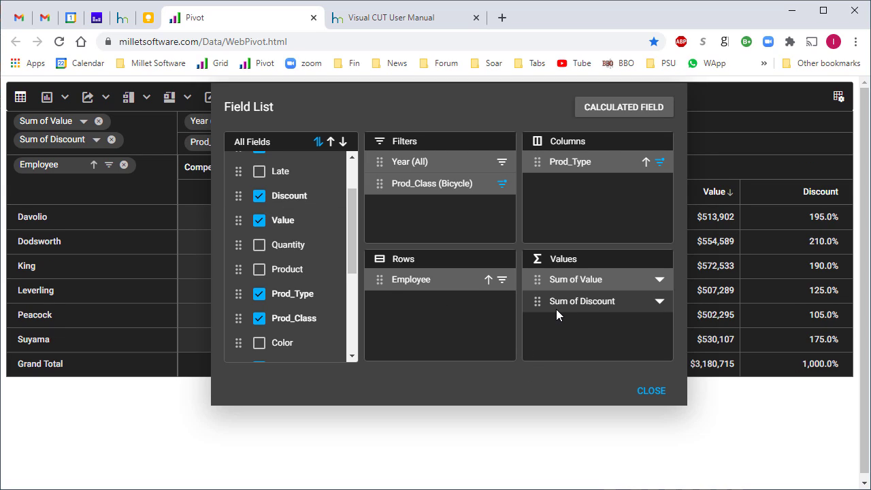
pyautogui.click(658, 301)
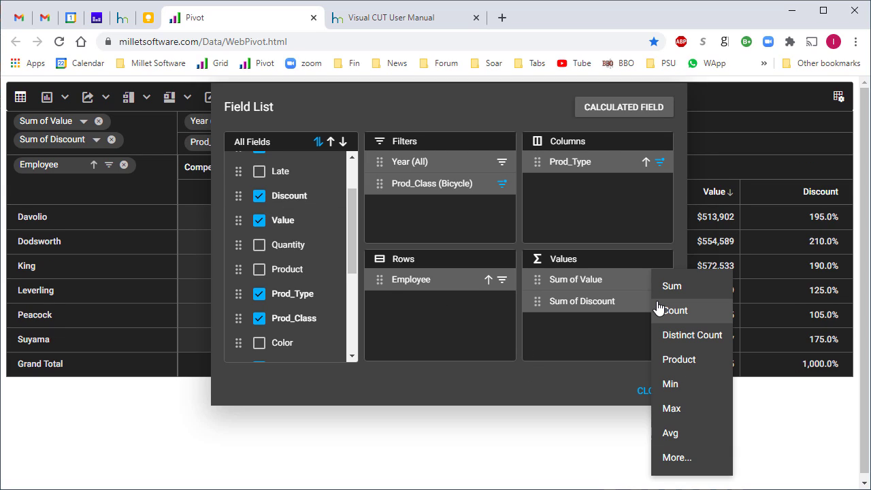
pyautogui.click(670, 433)
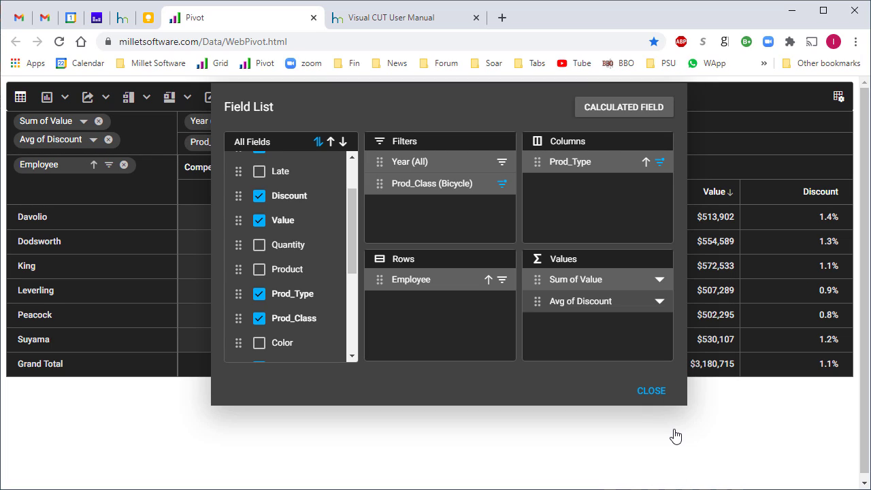
pyautogui.click(650, 394)
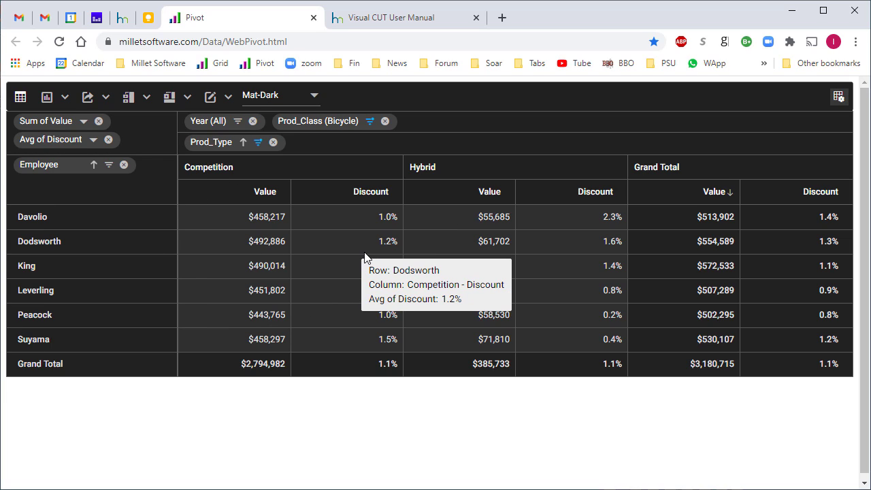
# Step: Set the number format of the Discount values to two decimal places
pyautogui.click(228, 98)
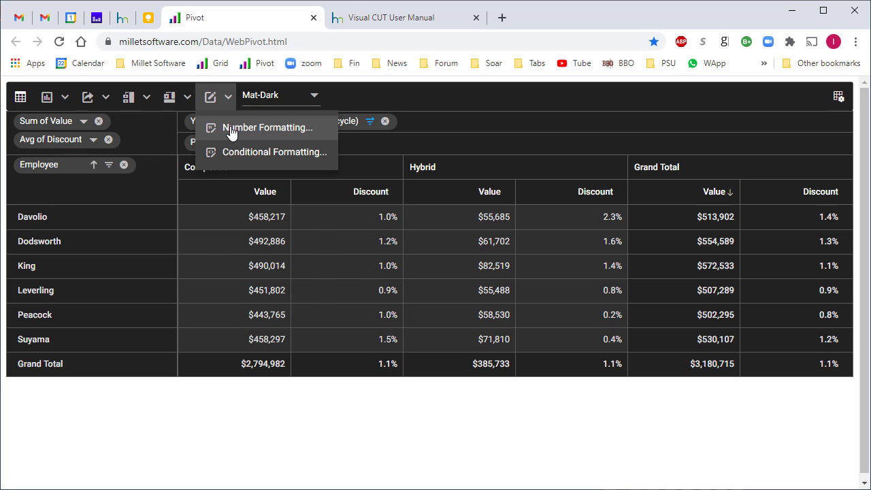
pyautogui.click(232, 128)
pyautogui.click(511, 195)
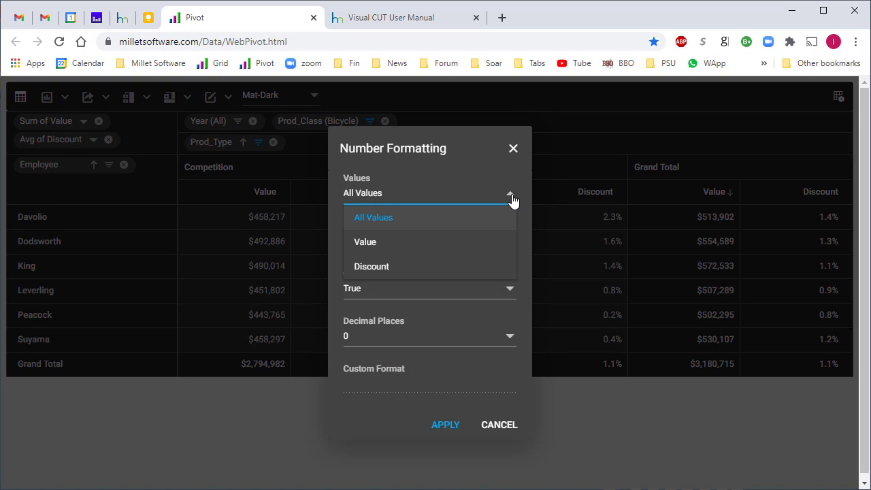
pyautogui.click(397, 274)
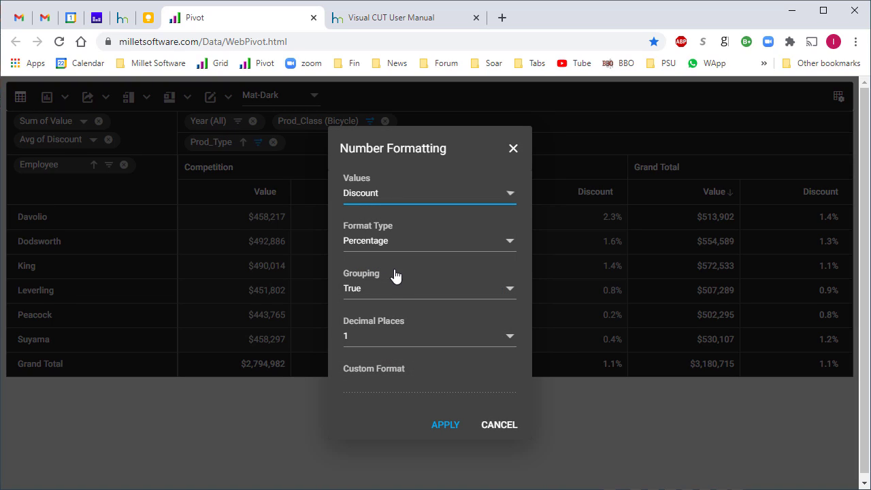
pyautogui.click(395, 342)
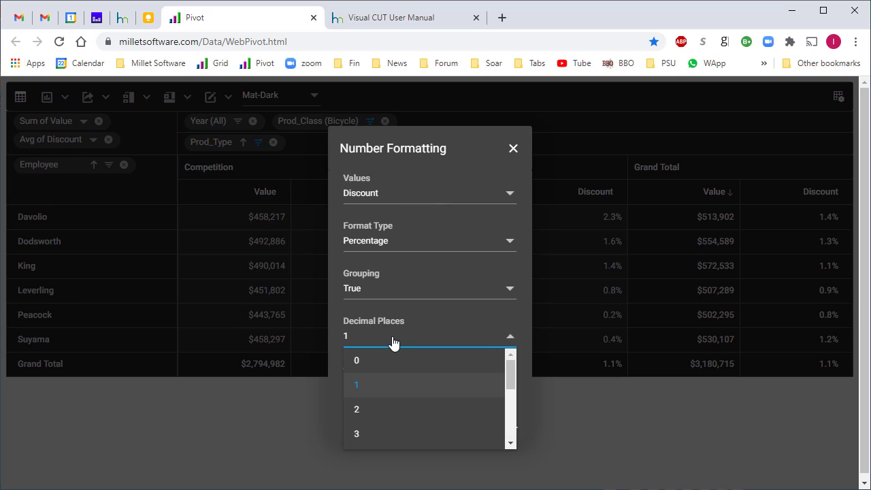
pyautogui.click(361, 411)
pyautogui.click(454, 436)
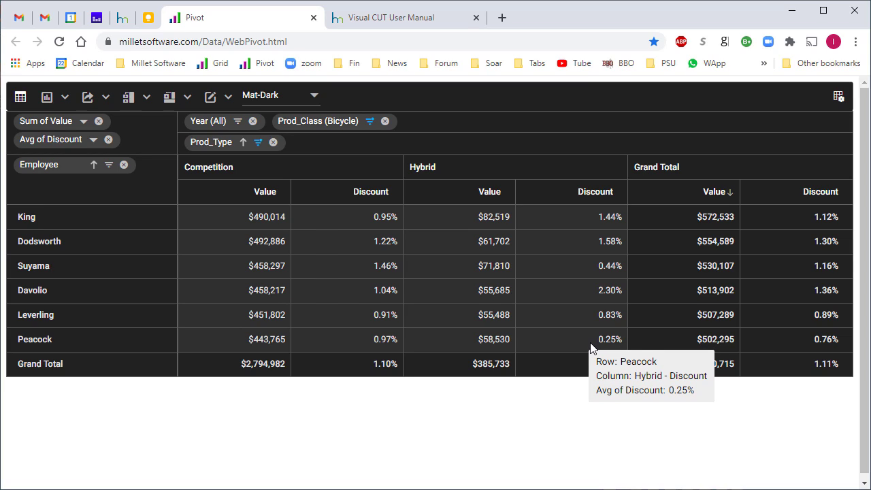
# Step: Add a conditional formatting rule for Discount values greater than 0.02
pyautogui.click(229, 97)
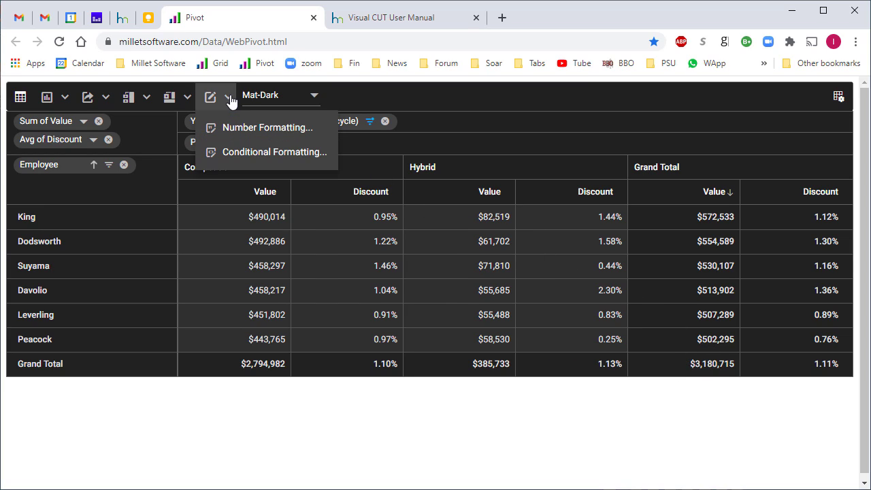
pyautogui.click(246, 152)
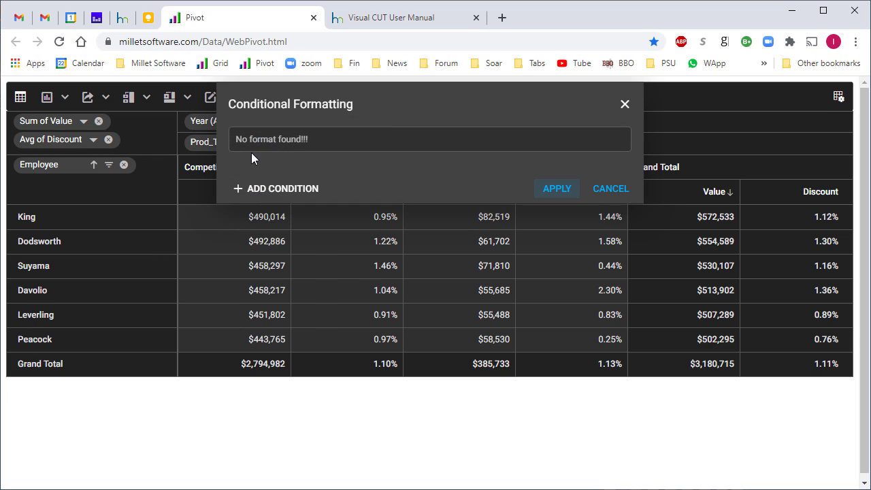
pyautogui.click(240, 188)
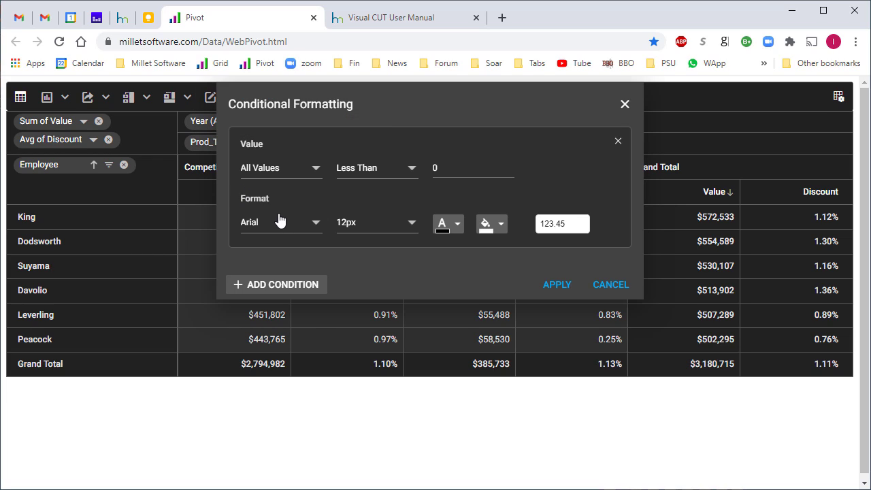
pyautogui.click(317, 171)
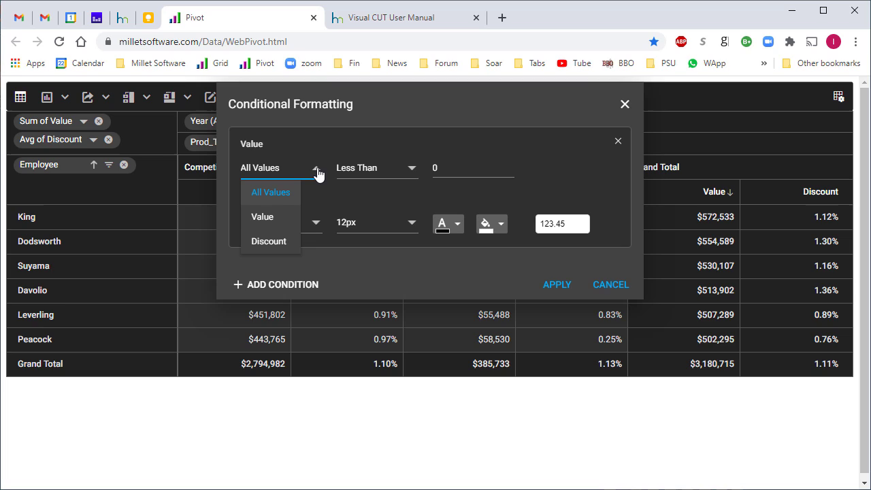
pyautogui.click(269, 247)
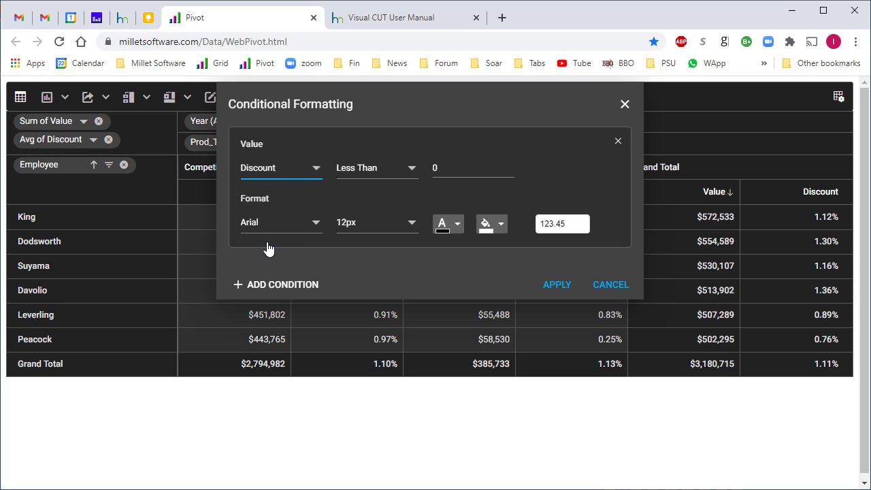
pyautogui.click(395, 180)
pyautogui.click(373, 241)
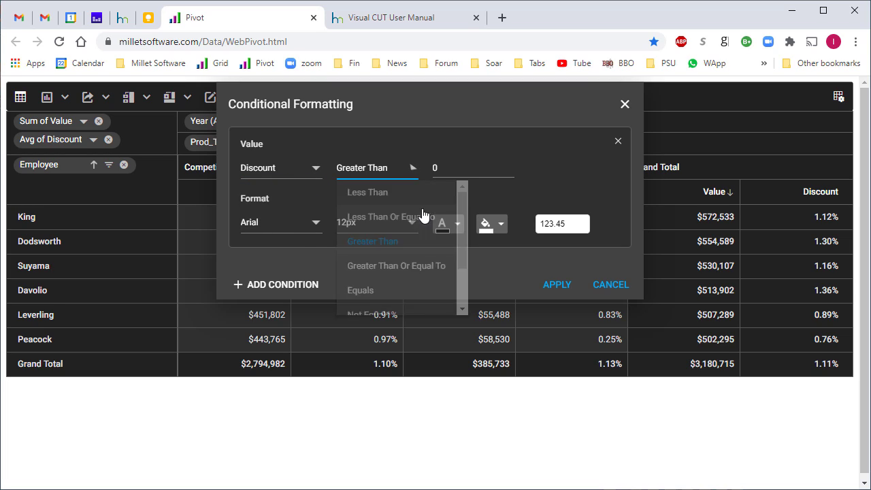
pyautogui.click(449, 173)
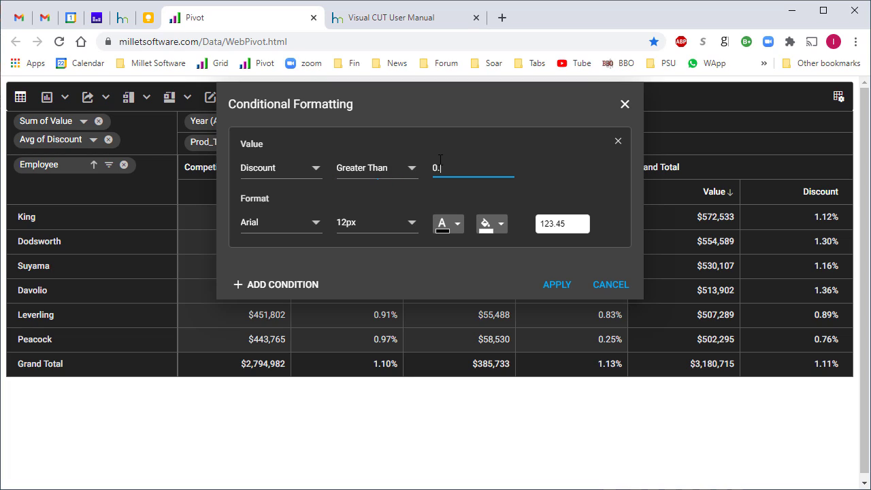
# Step: Give the conditional format white text on a red background and apply it to the pivot table
pyautogui.click(457, 224)
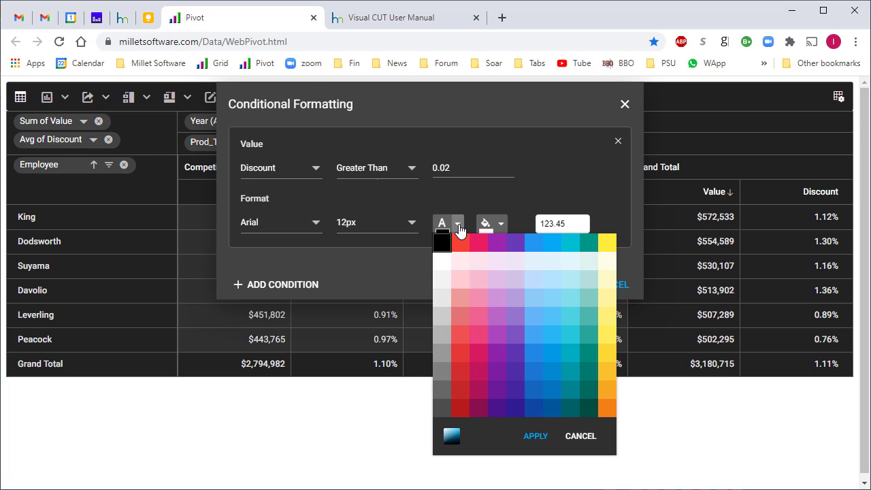
pyautogui.click(441, 262)
pyautogui.click(534, 437)
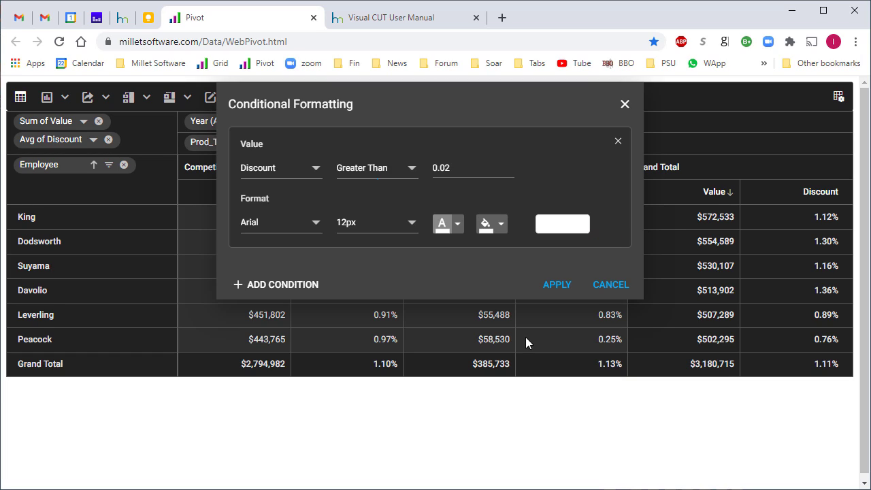
pyautogui.click(501, 224)
pyautogui.click(504, 241)
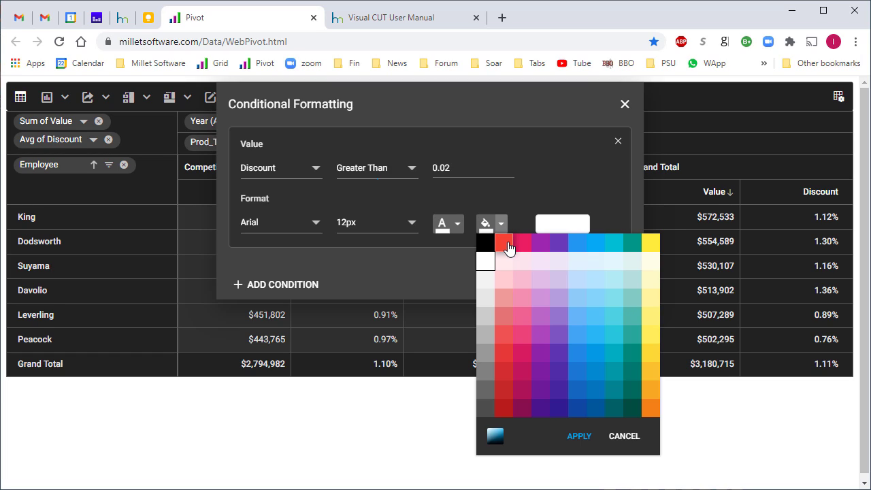
pyautogui.click(570, 438)
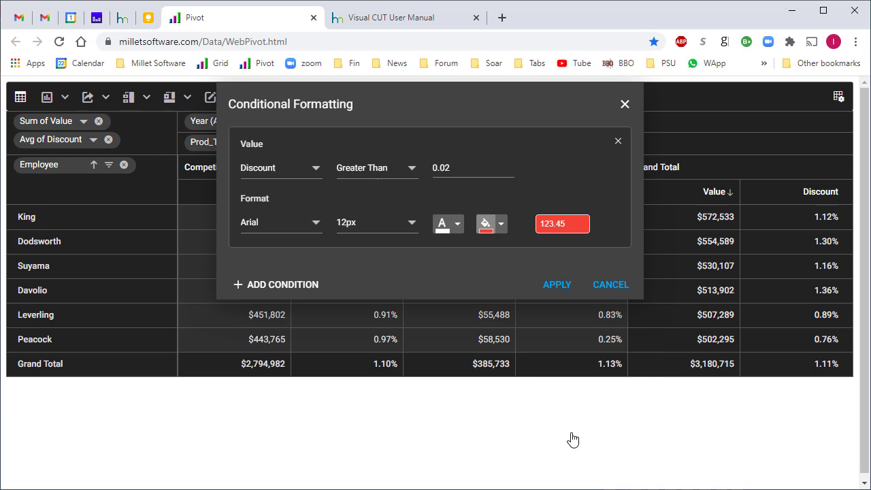
pyautogui.click(555, 286)
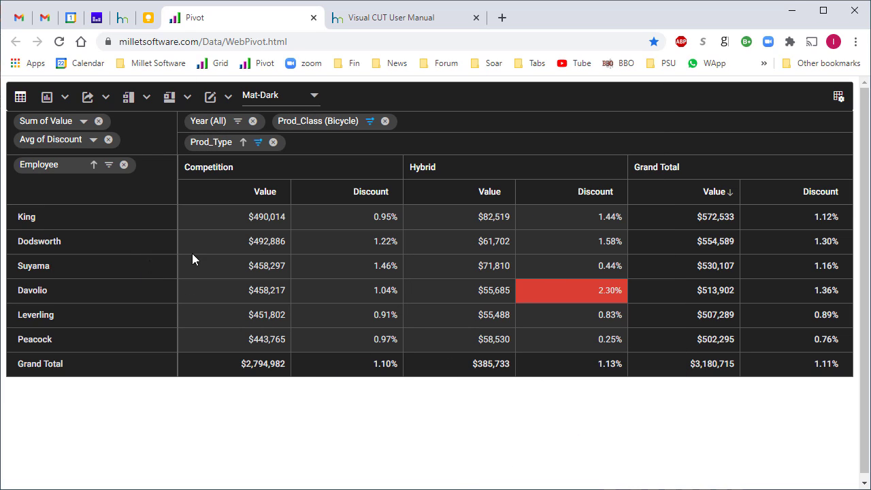
# Step: Drill into the red Hybrid discount cell's detail records, add the Product and Color columns, and close the details
pyautogui.moveTo(574, 293)
pyautogui.doubleClick(561, 291)
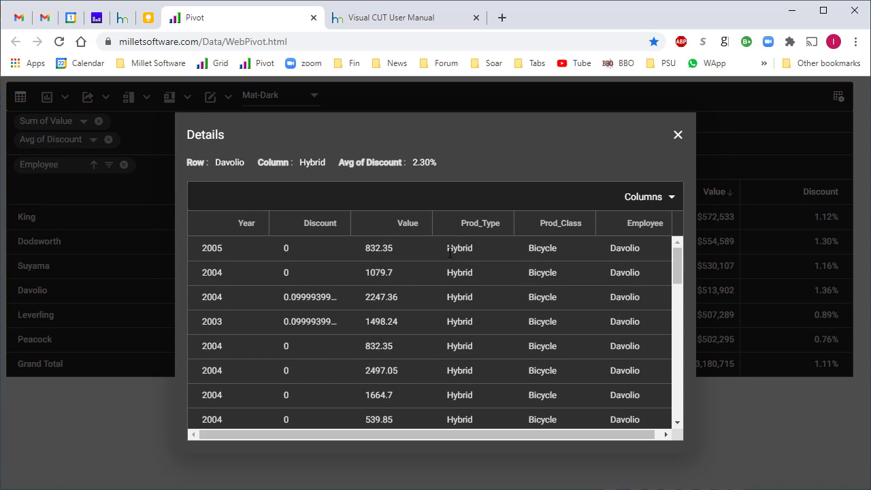
pyautogui.click(673, 199)
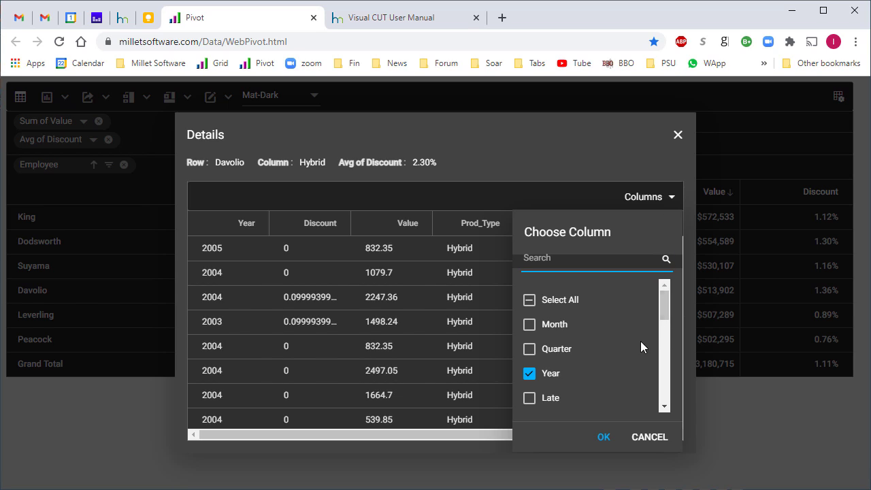
pyautogui.scroll(-3, 595, 377)
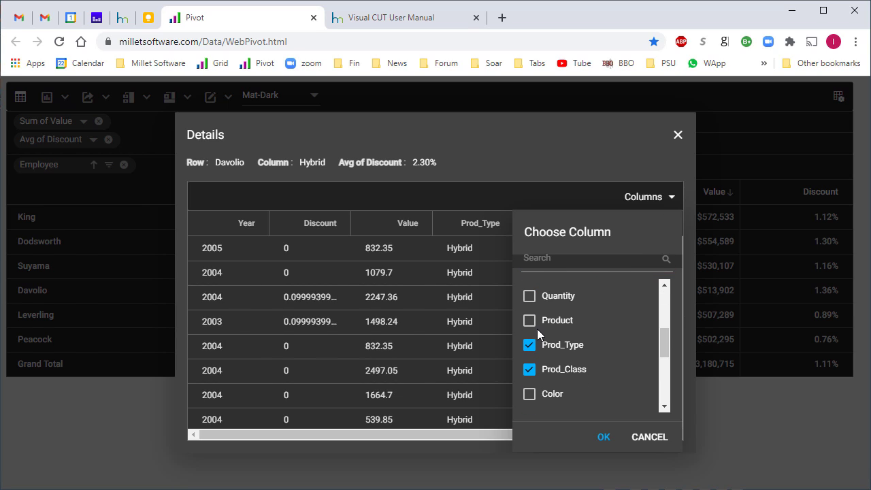
pyautogui.click(531, 321)
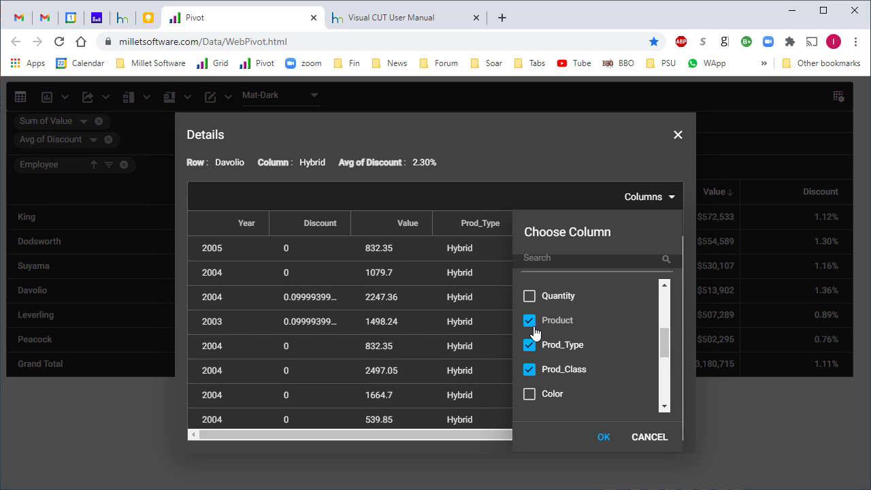
pyautogui.click(529, 395)
pyautogui.click(602, 438)
pyautogui.click(677, 135)
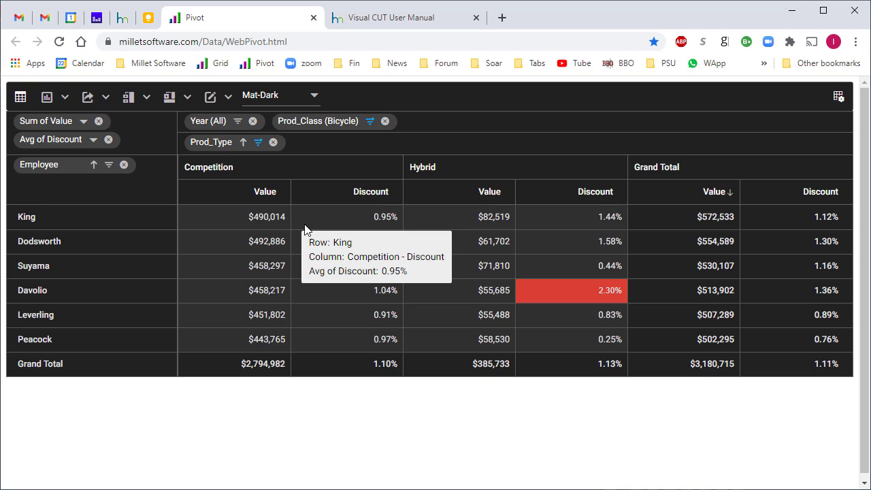
# Step: Show the pivot data as a column chart and plot Discount as its value
pyautogui.moveTo(104, 102)
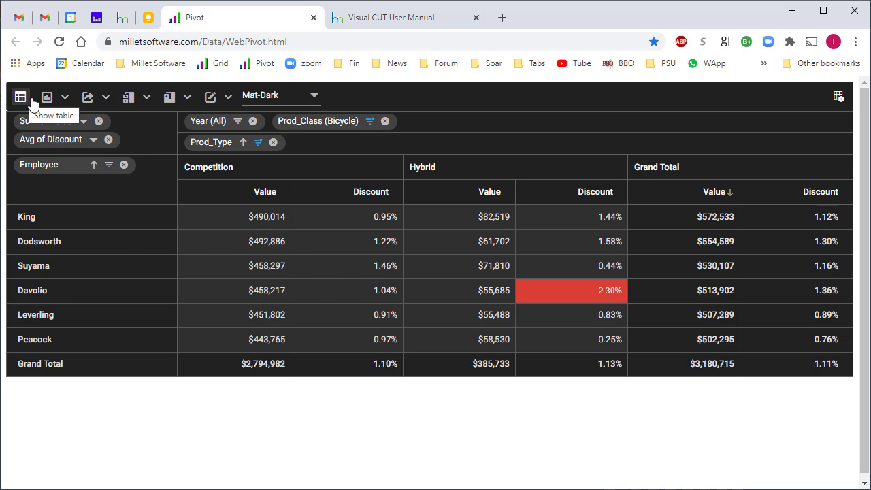
pyautogui.moveTo(47, 101)
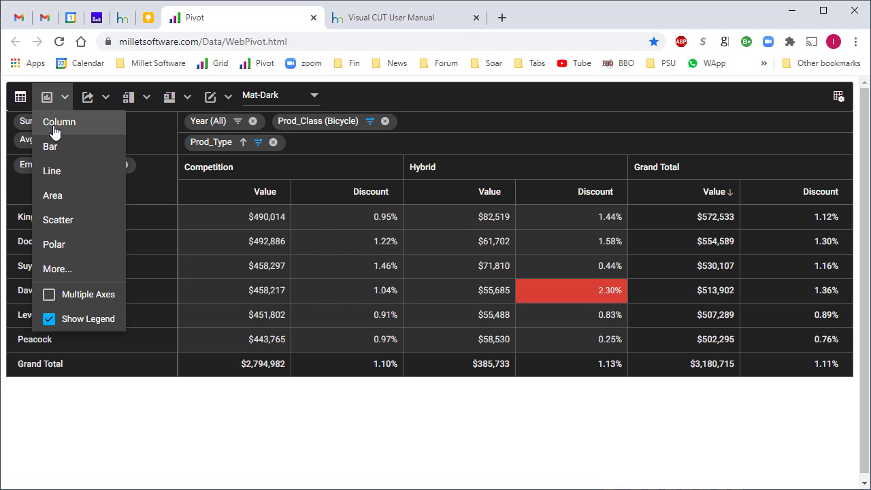
pyautogui.click(55, 130)
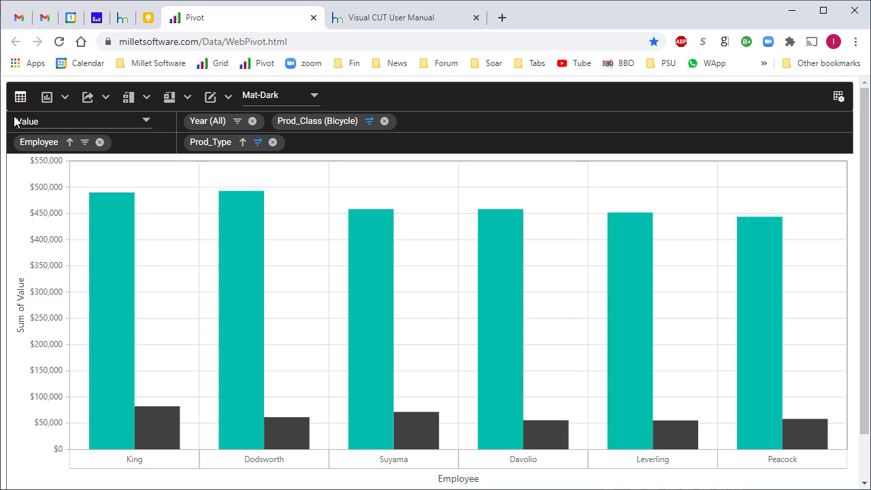
pyautogui.click(146, 121)
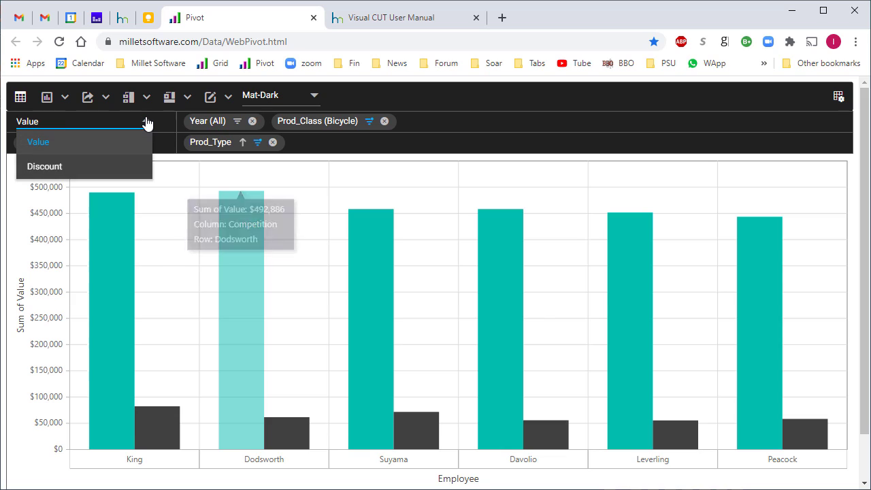
pyautogui.click(59, 169)
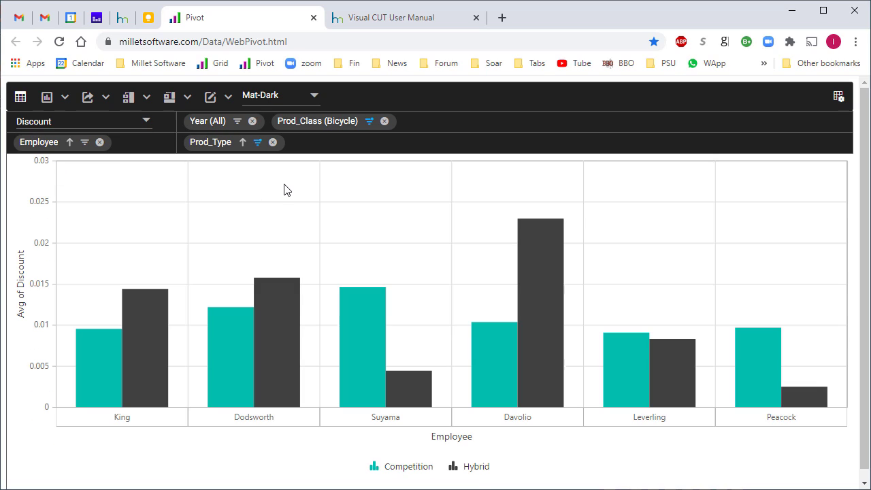
# Step: View the detail records behind the tallest Hybrid bar in the chart, and close them
pyautogui.moveTo(527, 272)
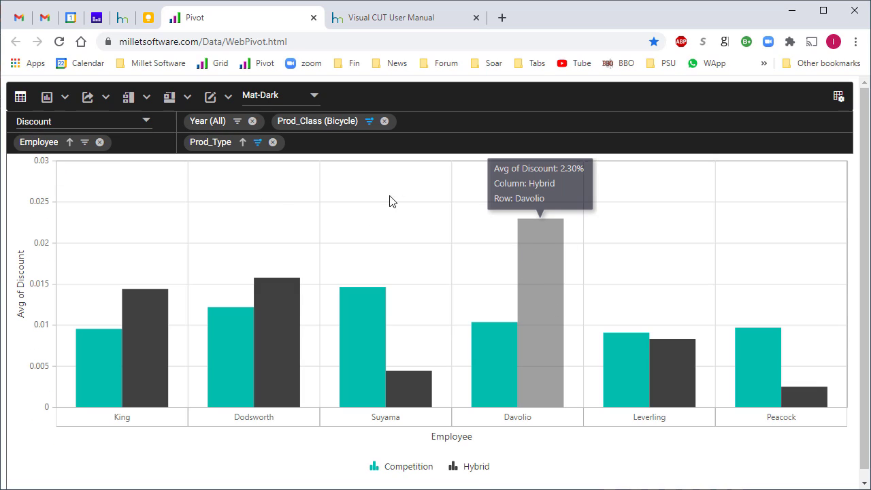
pyautogui.doubleClick(537, 259)
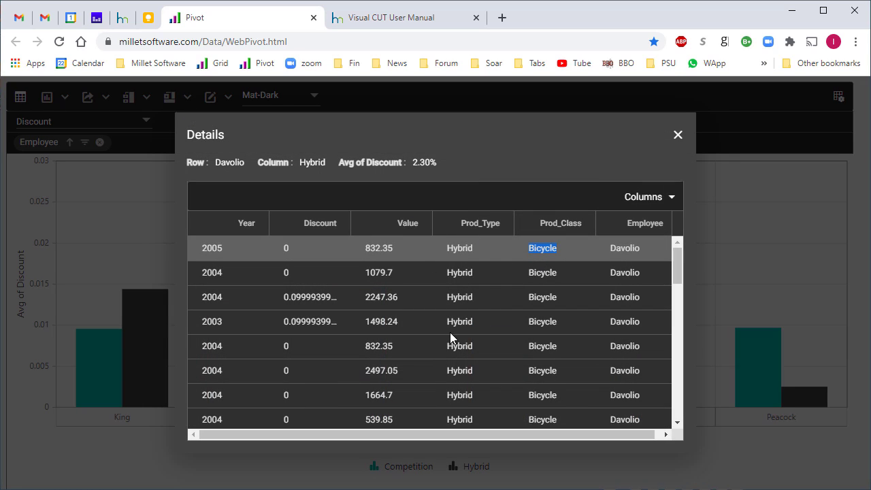
pyautogui.click(678, 135)
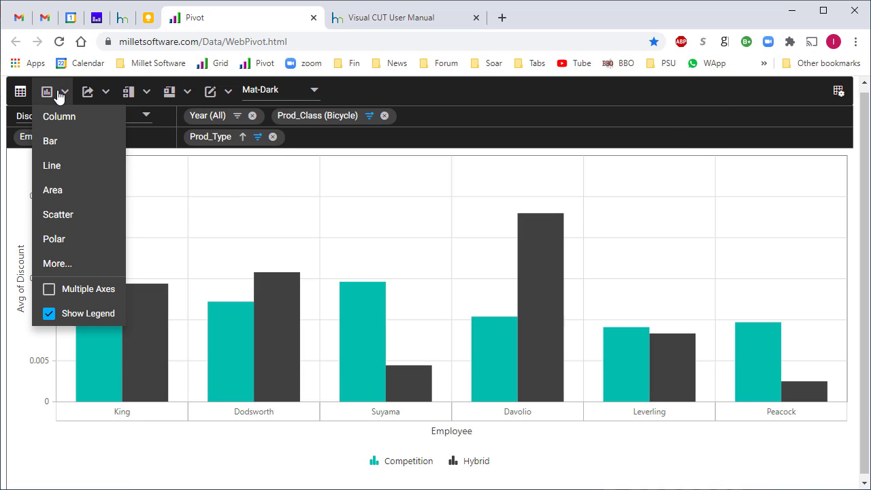
# Step: Display the discounts as a bar chart and return to the table view
pyautogui.click(55, 141)
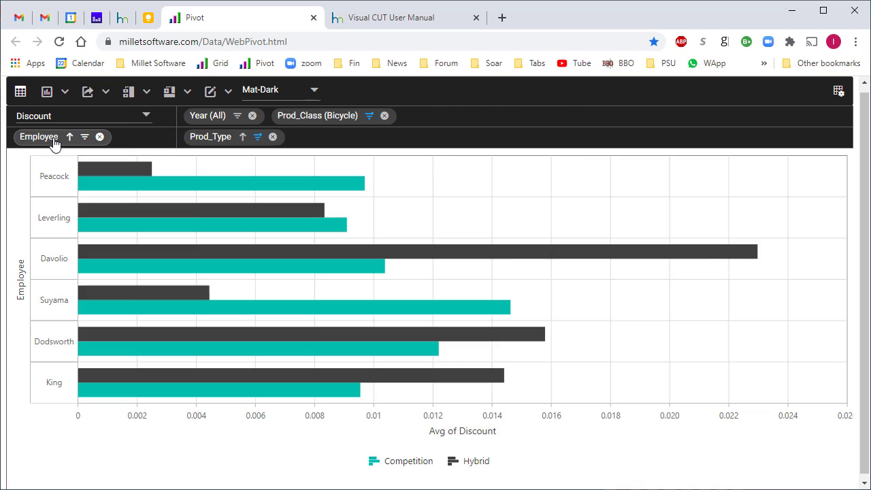
pyautogui.click(21, 94)
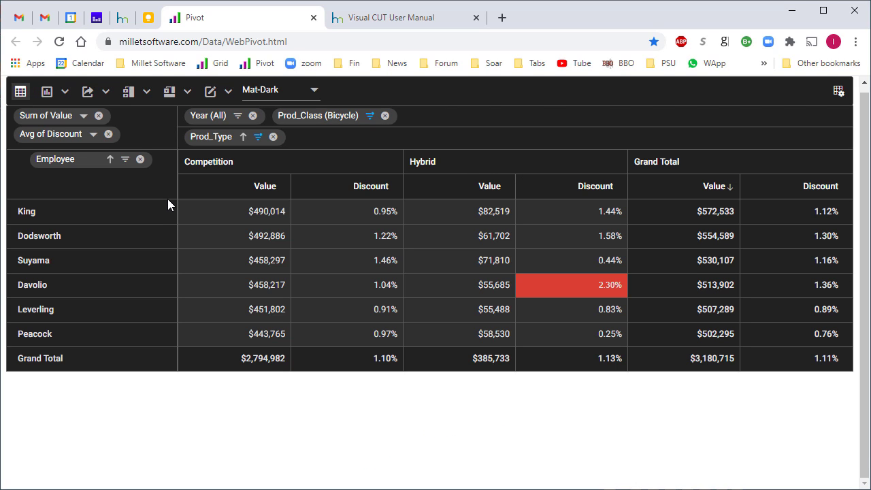
pyautogui.moveTo(130, 92)
# Step: Add Product as a row field beneath Employee and expand the third employee's row to show its products
pyautogui.click(839, 92)
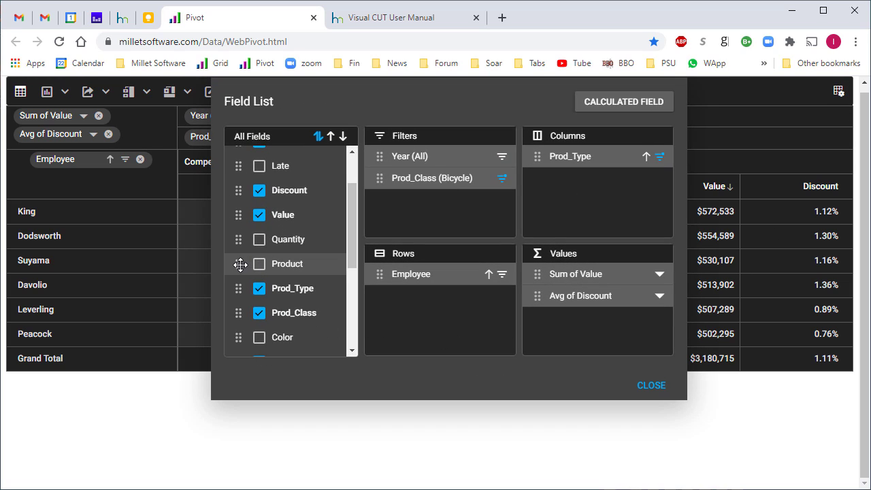
pyautogui.moveTo(238, 265); pyautogui.dragTo(393, 310)
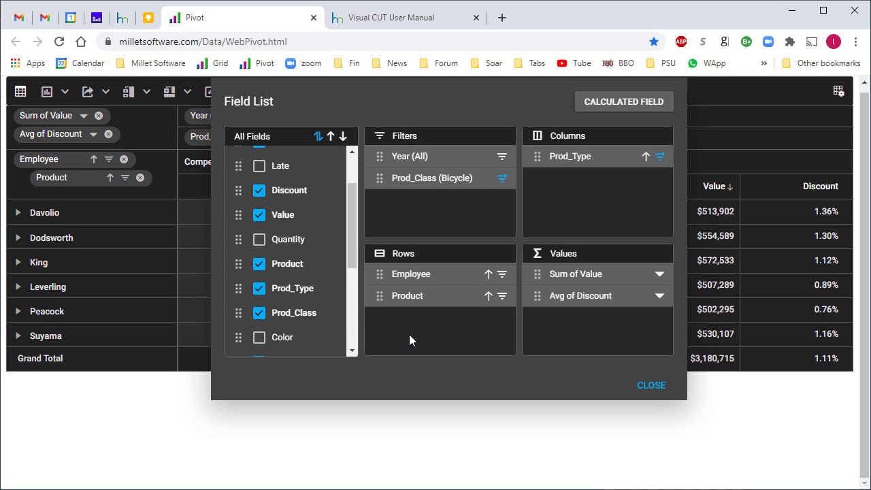
pyautogui.click(651, 385)
pyautogui.click(17, 262)
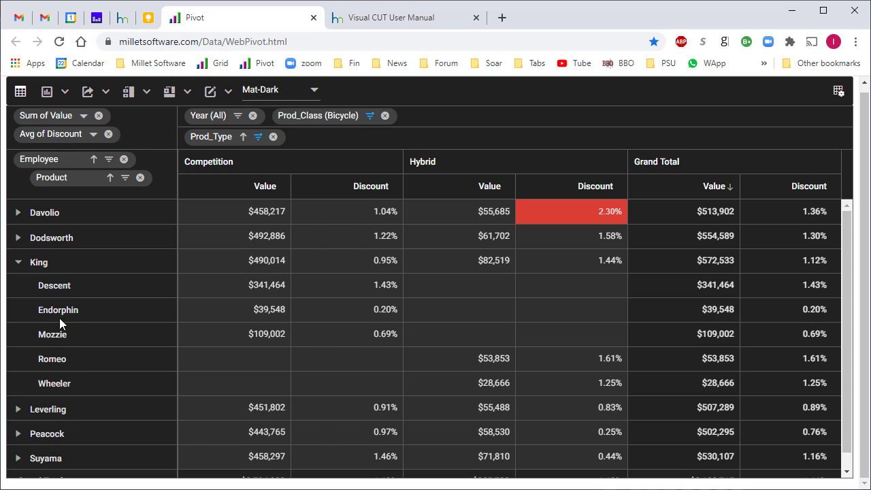
# Step: Collapse the third employee's products, then expand the first employee's row to view its products and collapse it again
pyautogui.click(17, 262)
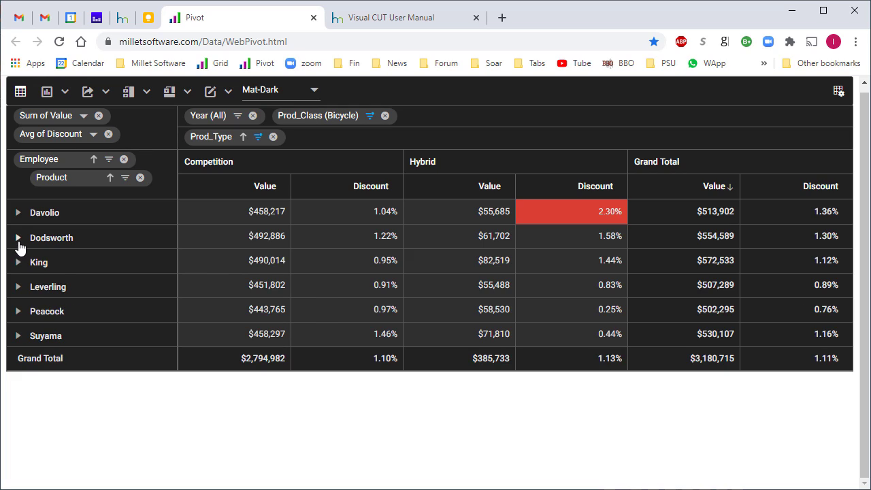
pyautogui.click(19, 213)
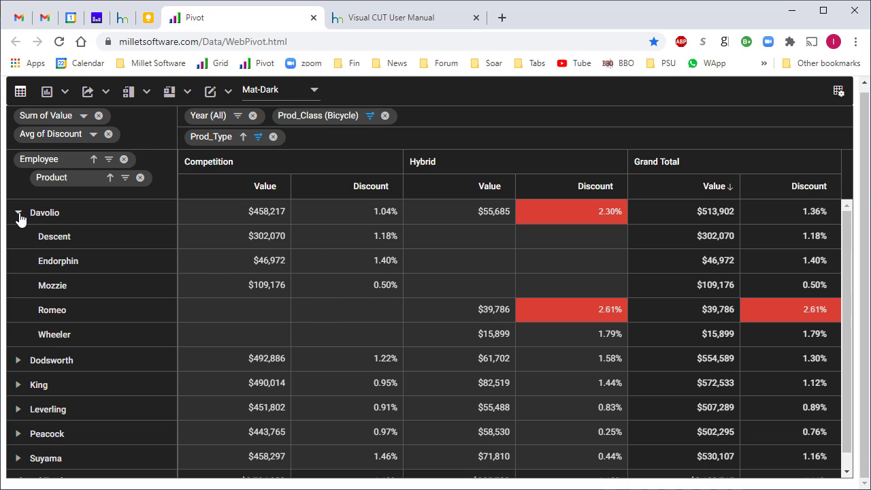
pyautogui.click(18, 213)
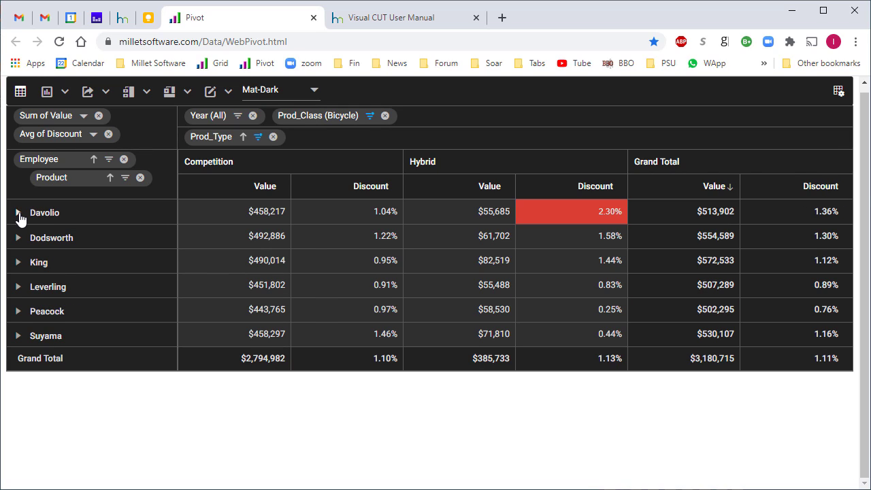
# Step: Remove Product from the pivot table's row fields and show grand totals for rows only
pyautogui.click(839, 91)
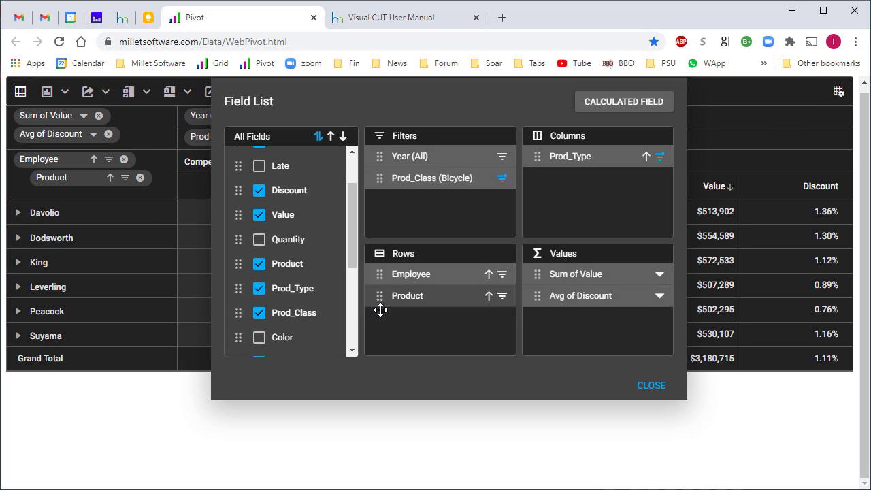
pyautogui.moveTo(380, 303); pyautogui.dragTo(286, 441)
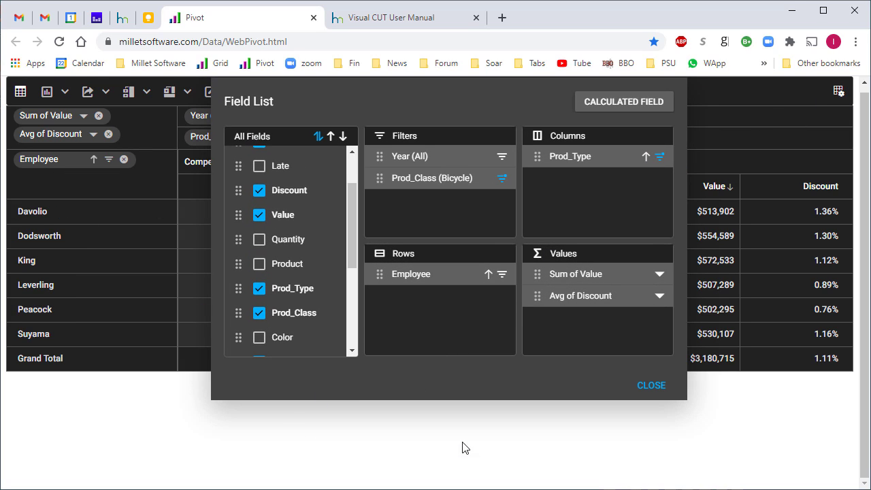
pyautogui.click(650, 387)
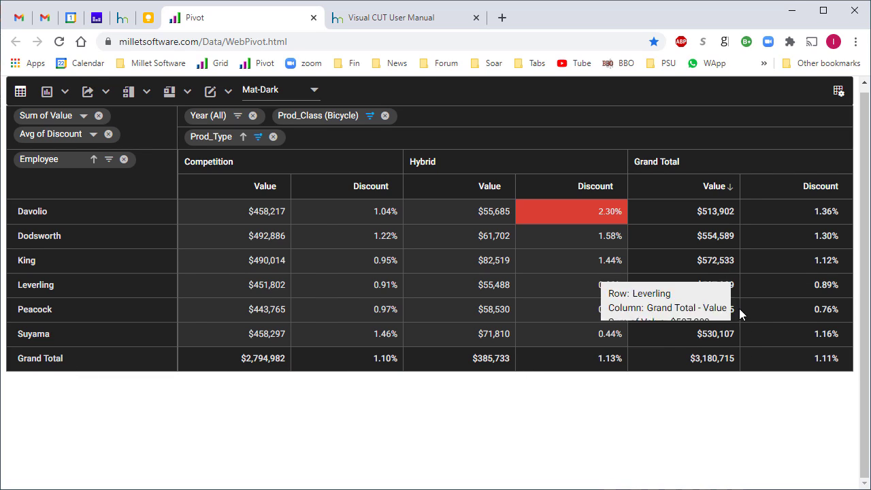
pyautogui.moveTo(170, 96)
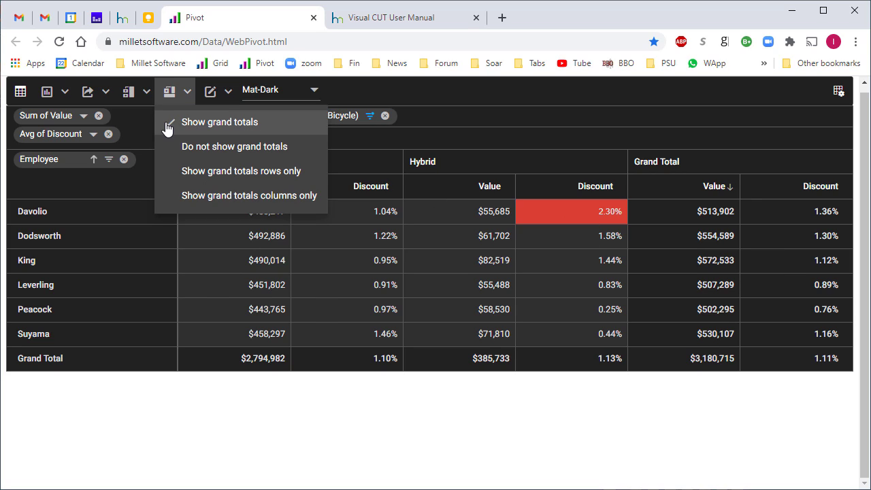
pyautogui.click(232, 171)
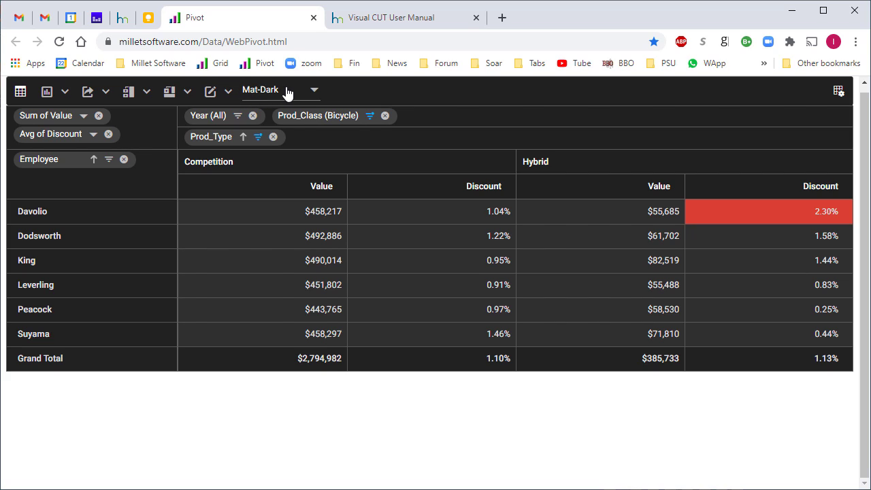
# Step: Preview the pivot table in the Material, Bootstrap4, Contrast and Fabric themes and return to Mat-Dark
pyautogui.click(314, 92)
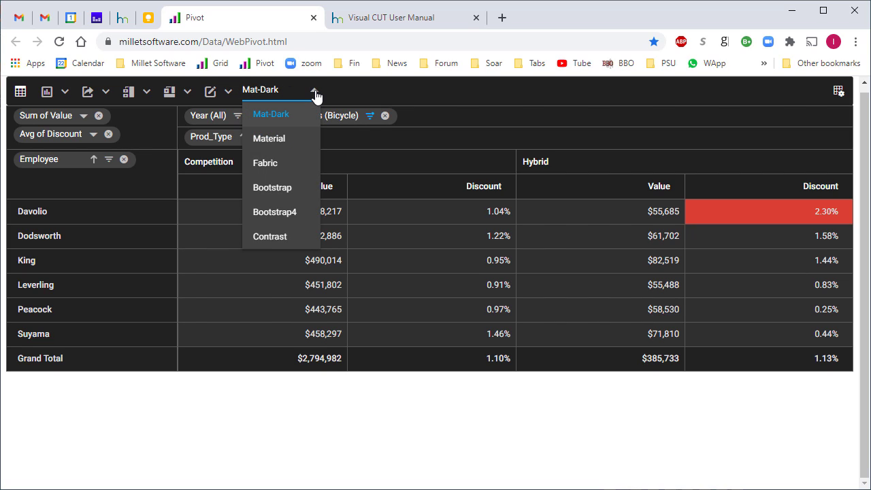
pyautogui.click(277, 143)
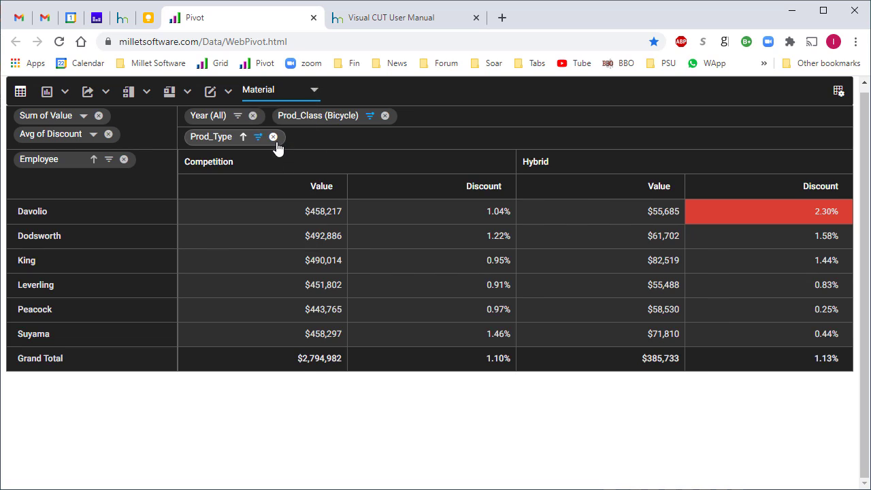
pyautogui.click(303, 98)
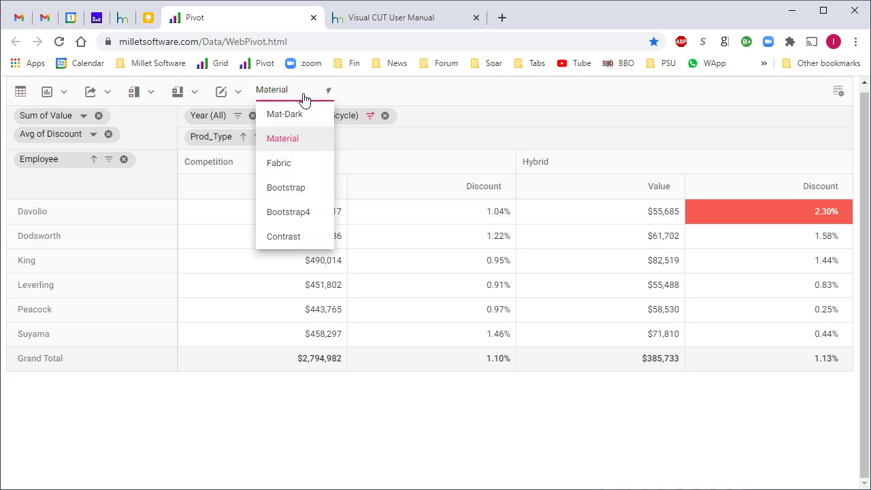
pyautogui.click(280, 221)
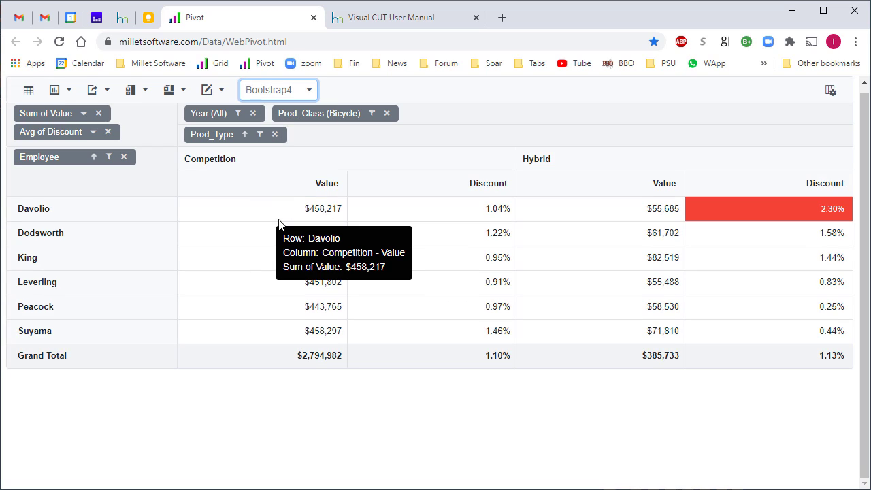
pyautogui.click(308, 91)
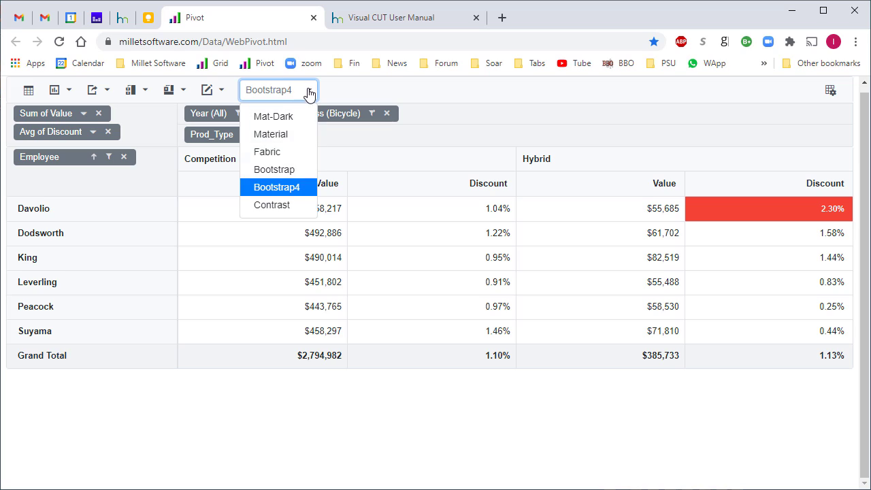
pyautogui.click(269, 205)
pyautogui.moveTo(317, 95)
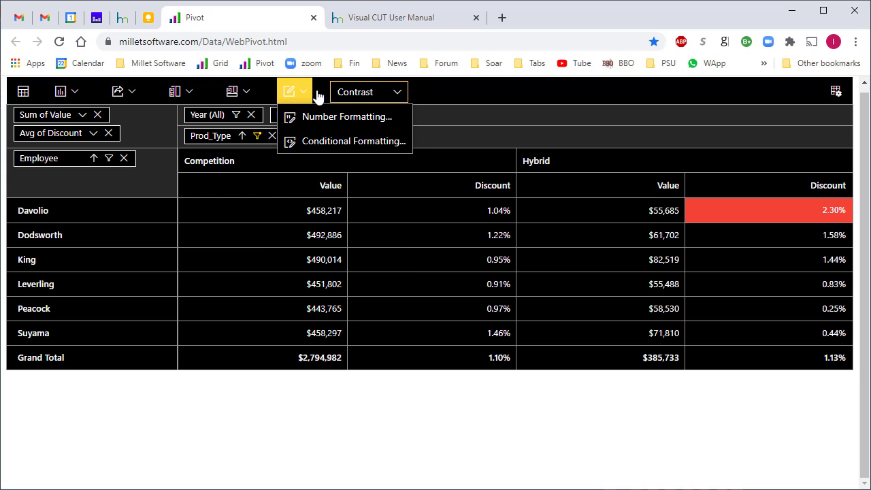
pyautogui.click(364, 95)
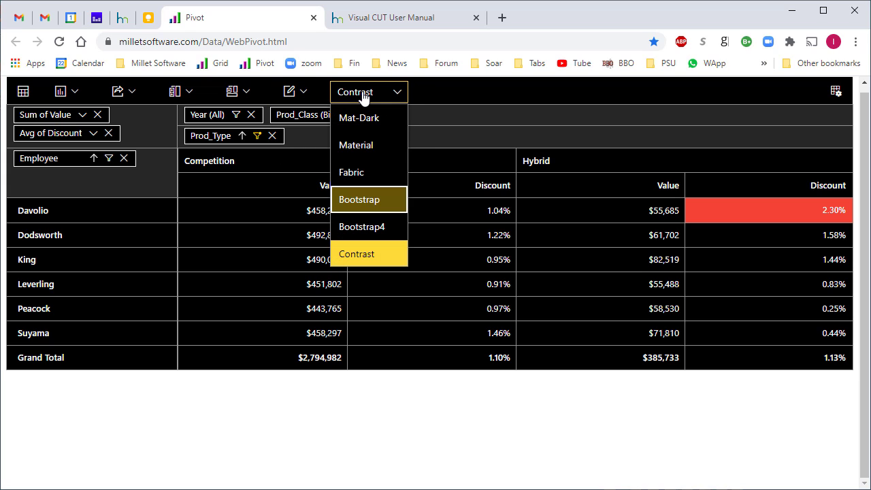
pyautogui.click(351, 173)
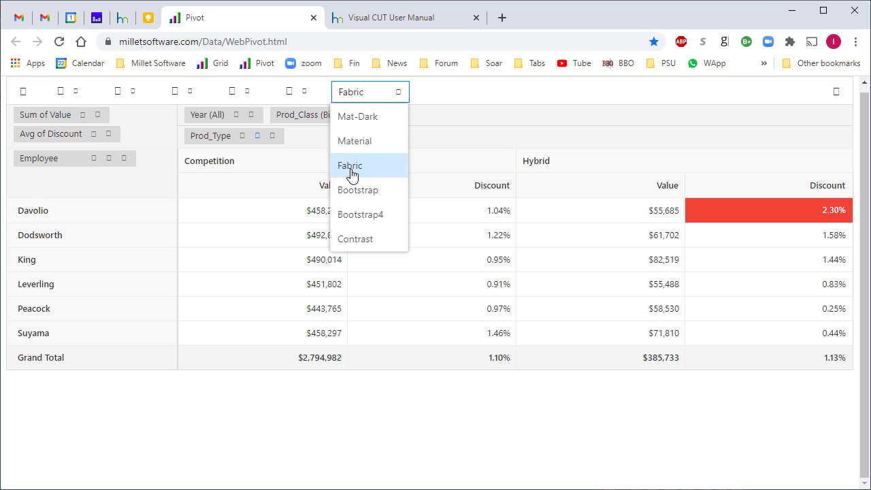
pyautogui.click(351, 96)
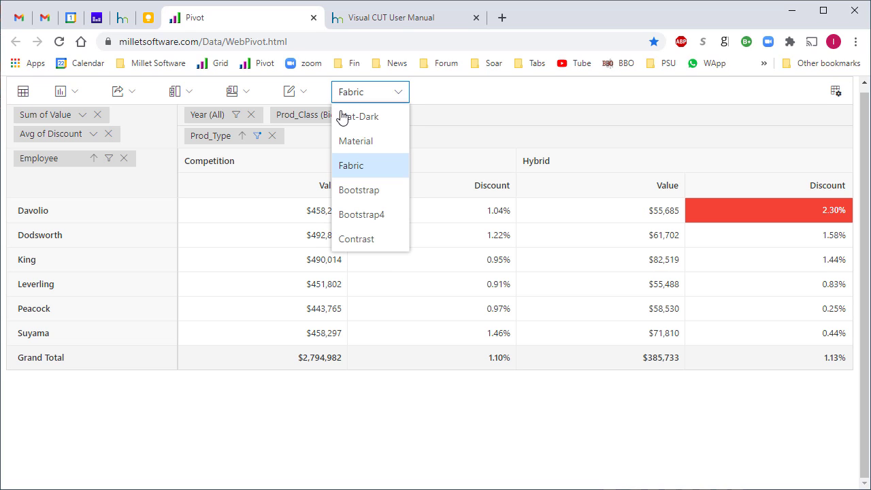
pyautogui.click(342, 118)
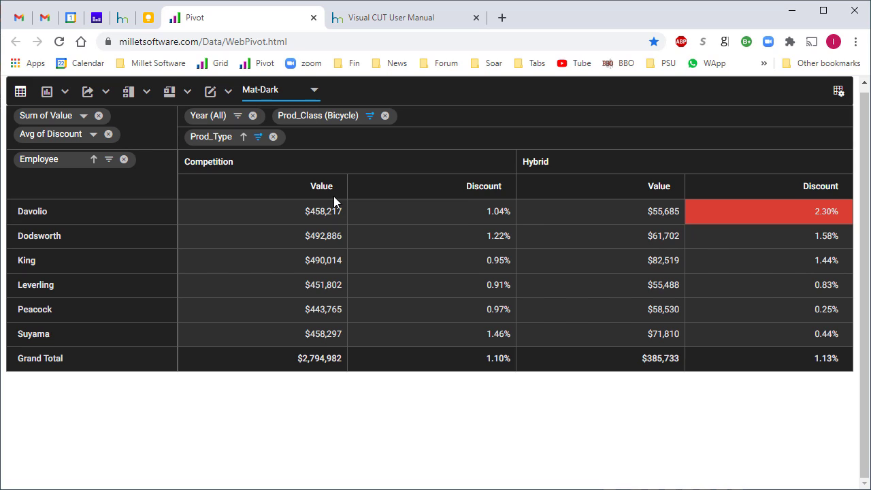
pyautogui.click(314, 17)
pyautogui.click(663, 269)
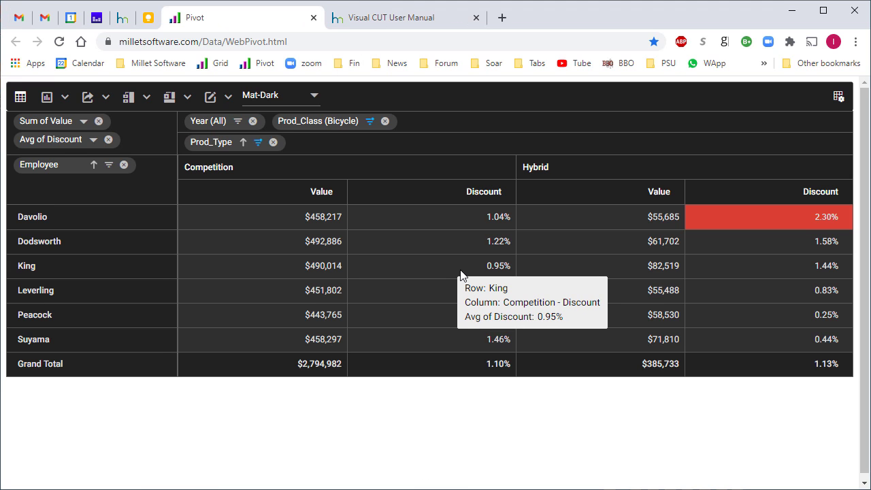